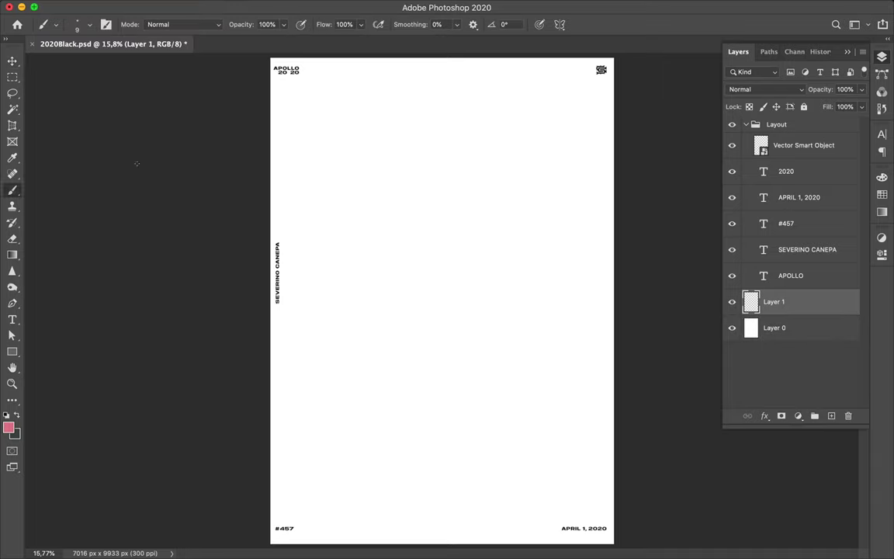
- Paint teal down the left half of the poster with a large soft round brush
click(80, 24)
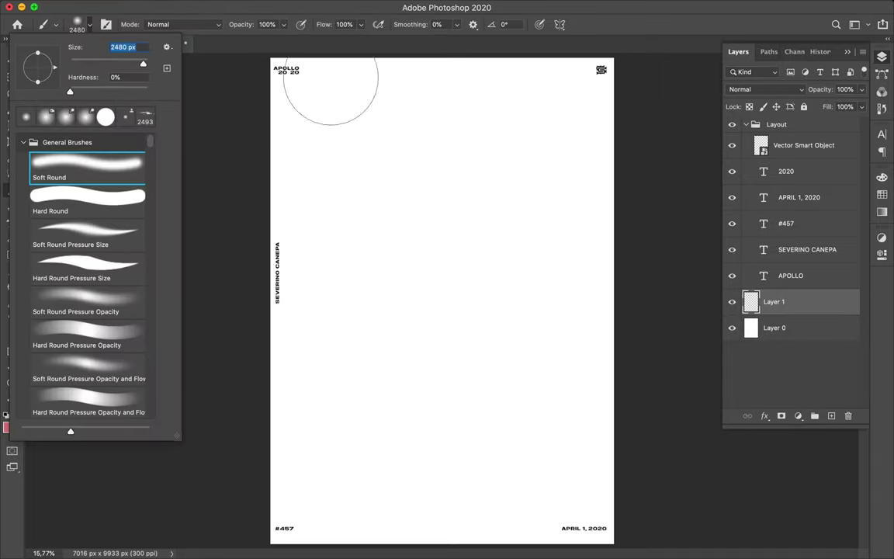
click(260, 91)
mouse_move(300, 99)
mouse_down()
mouse_move(310, 508)
mouse_move(365, 78)
mouse_move(383, 507)
mouse_move(346, 435)
mouse_up()
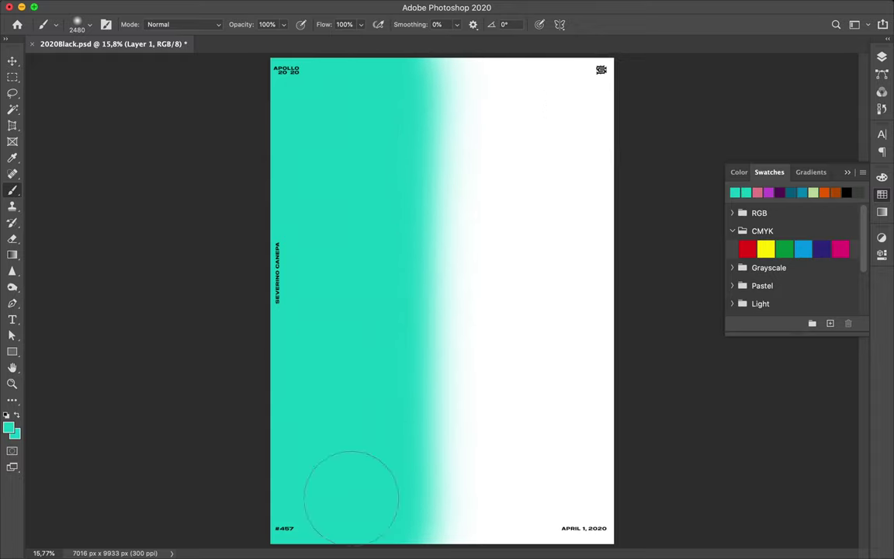
drag(406, 93, 387, 84)
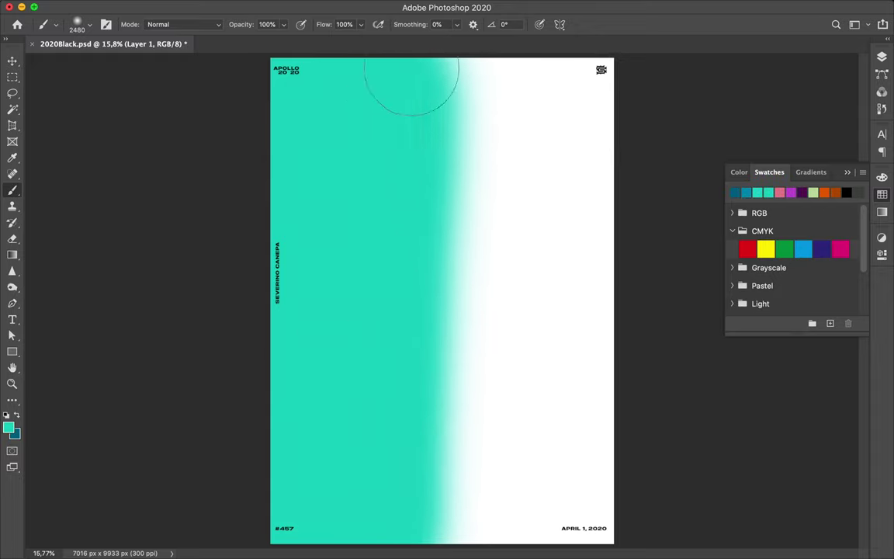
- Paint a dark blue band down the poster's middle, undoing the extra stroke
click(19, 415)
click(9, 427)
click(808, 339)
mouse_move(434, 62)
mouse_down()
mouse_move(409, 509)
mouse_move(478, 534)
mouse_up()
drag(379, 108, 346, 523)
key(ctrl+z)
- Paint a dark purple band down the middle and a magenta band down the right
click(17, 416)
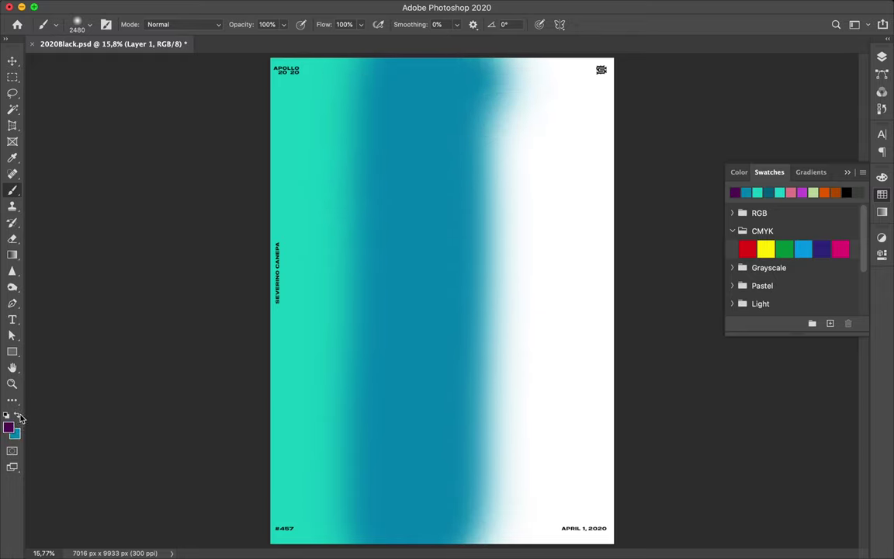
mouse_move(485, 59)
mouse_down()
mouse_move(499, 70)
mouse_move(478, 528)
mouse_move(467, 68)
mouse_move(473, 543)
mouse_up()
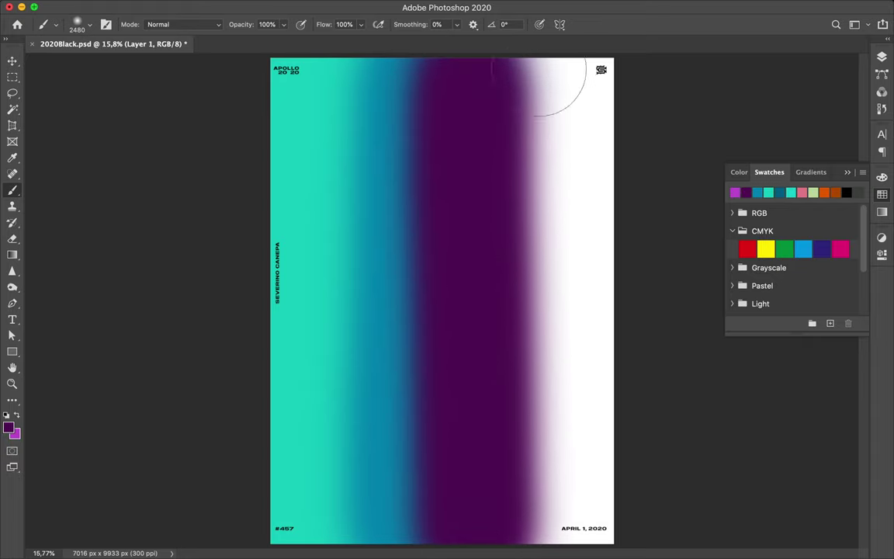
click(551, 78)
key(x)
scroll(539, 59, down, 2)
mouse_move(535, 62)
mouse_down()
mouse_move(488, 474)
mouse_move(497, 93)
mouse_move(565, 505)
mouse_move(491, 140)
mouse_move(466, 478)
mouse_up()
- Widen the magenta band leftward in pink and broaden the purple band top to bottom
click(17, 415)
drag(466, 477, 481, 108)
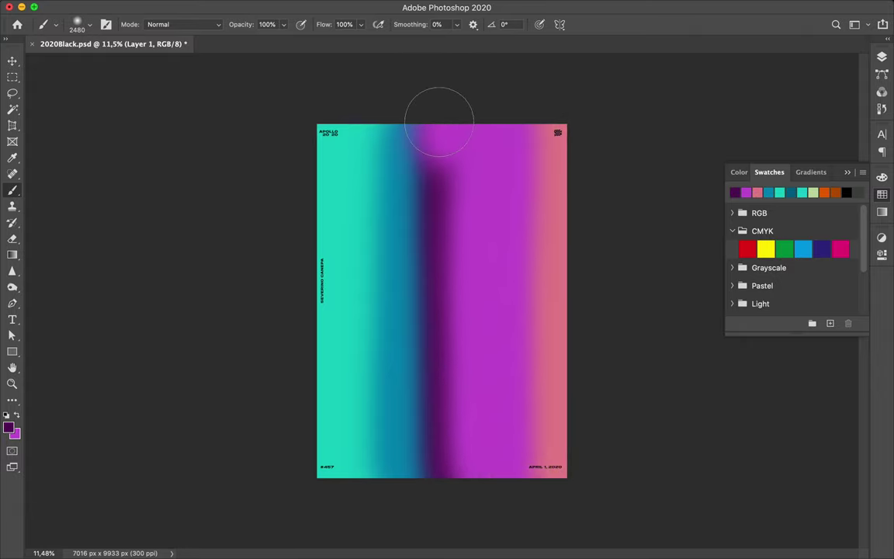
drag(440, 141, 438, 466)
drag(439, 466, 450, 249)
- Paint a dark teal band down the left-centre of the poster
click(780, 191)
mouse_move(354, 97)
mouse_down()
mouse_move(389, 191)
mouse_move(399, 503)
mouse_up()
key(v)
key(F7)
- Duplicate Layer 1, give the copy a strong Gaussian Blur and Linear Dodge (Add) blending
drag(779, 312, 779, 315)
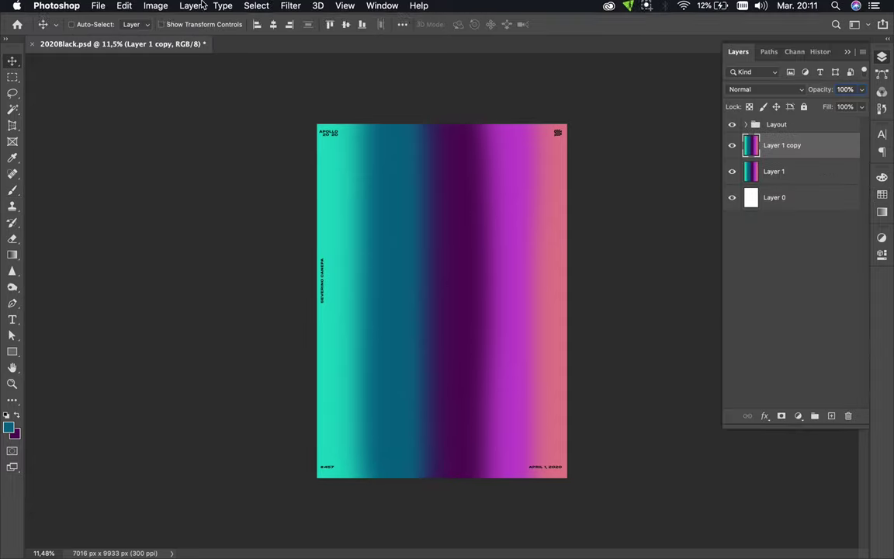
click(153, 7)
click(549, 203)
drag(642, 304, 656, 306)
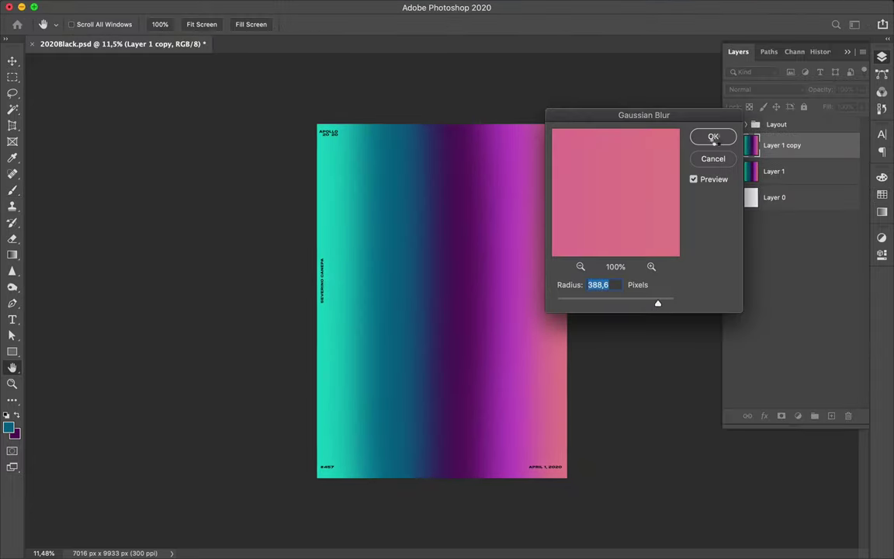
click(713, 137)
click(765, 89)
click(762, 251)
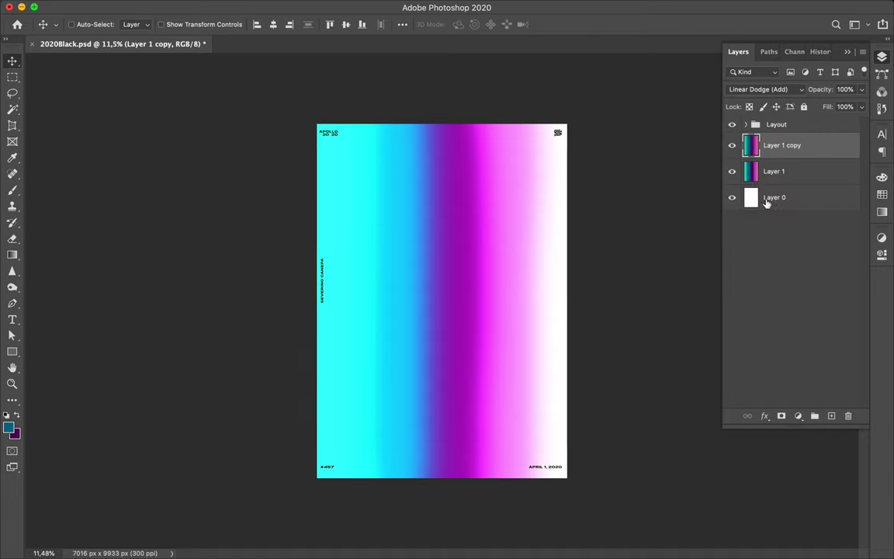
- Scale both gradient layers down to 94.16% to fit inside the poster margins
click(749, 171)
shift+click(748, 145)
key(ctrl+t)
drag(318, 124, 332, 145)
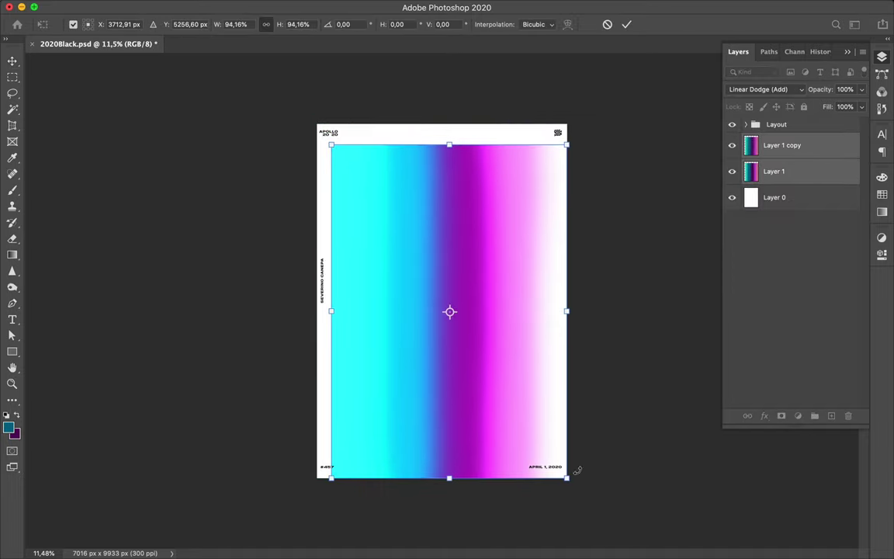
drag(567, 477, 560, 452)
key(Return)
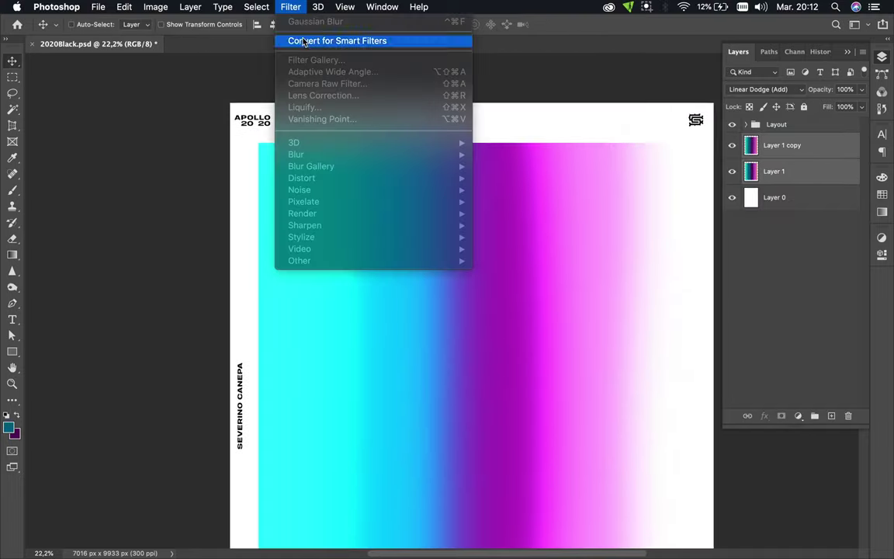
- Merge into Layer 1 copy 2, hide both originals, and warp its top and left edges in Liquify
key(ctrl+j)
drag(732, 171, 732, 197)
scroll(351, 233, down, 2)
click(403, 7)
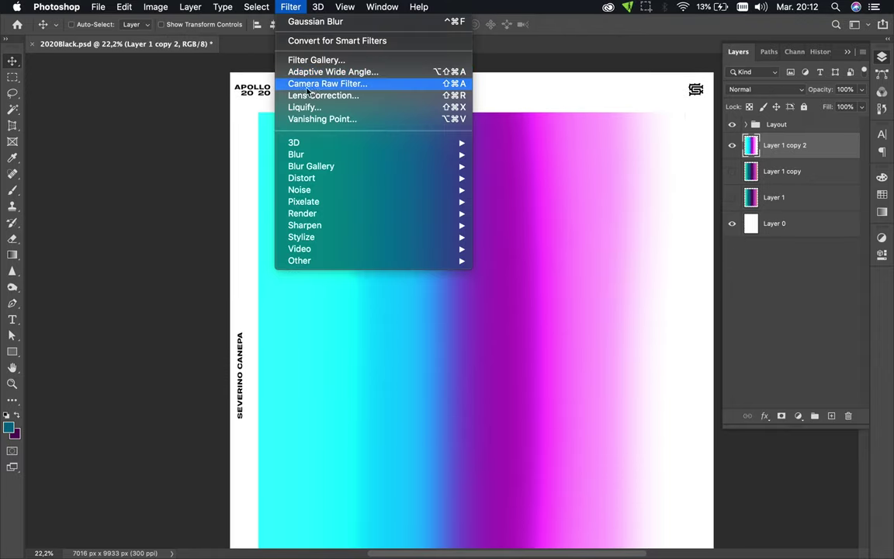
click(314, 113)
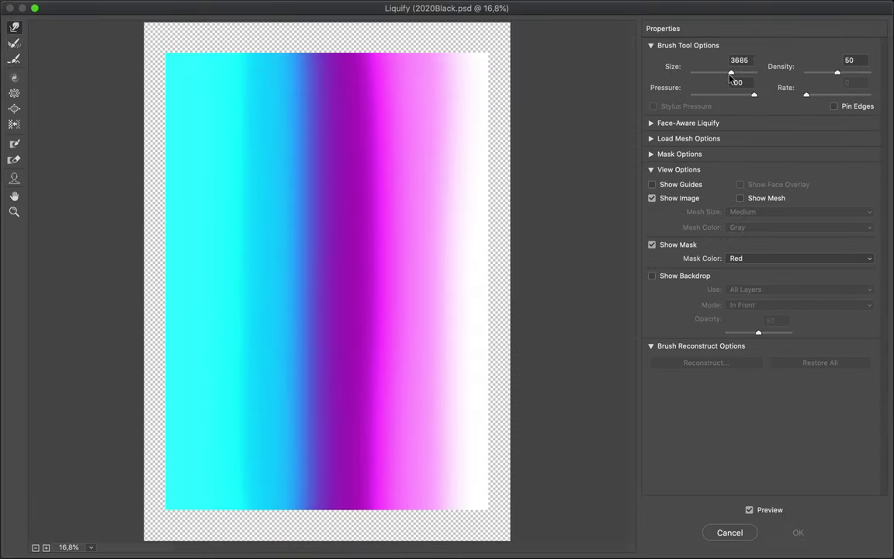
key(ctrl+plus)
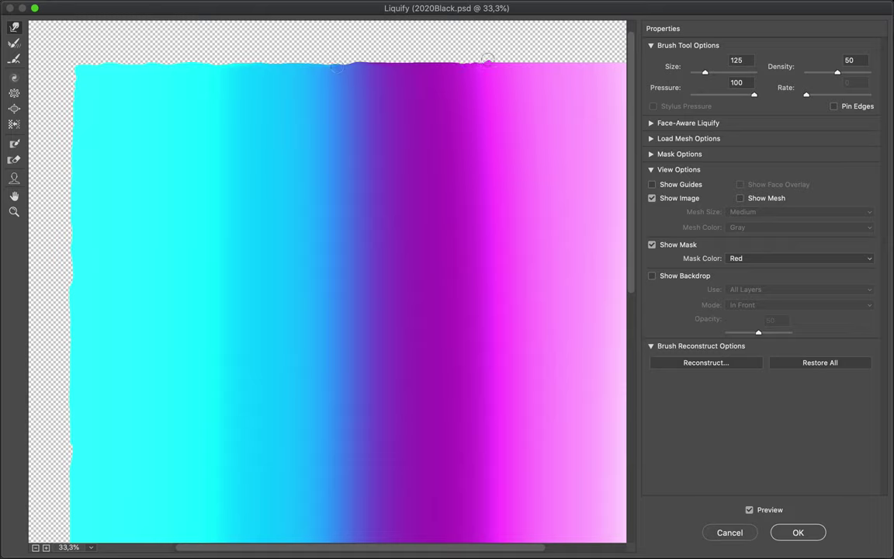
key(Return)
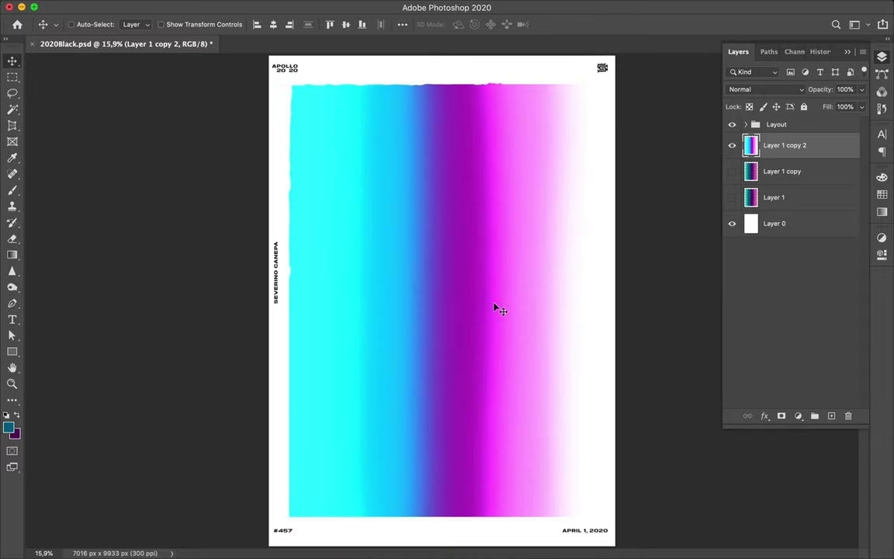
- Duplicate the roughened gradient layer and apply Gaussian Blur to the copy
click(14, 223)
key(v)
scroll(504, 261, up, 3)
scroll(469, 279, down, 2)
scroll(530, 180, up, 1)
key(super+j)
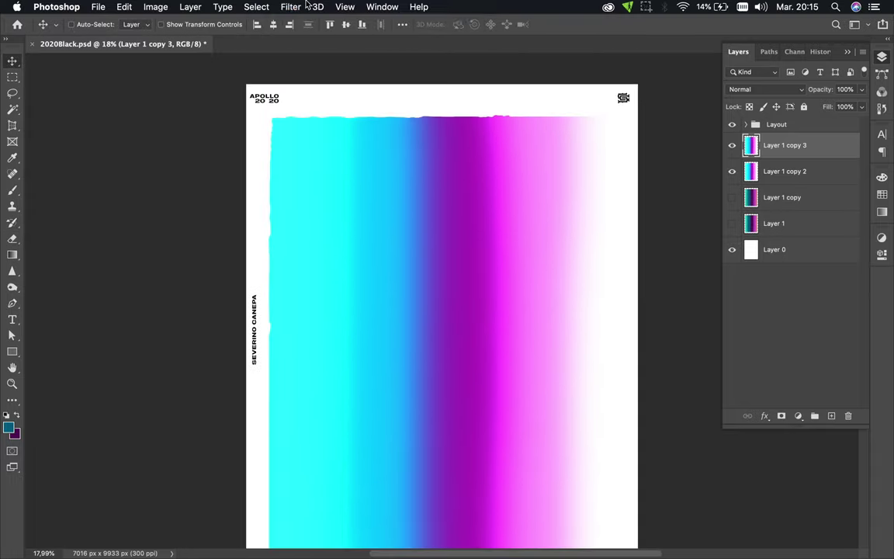
click(304, 8)
click(536, 211)
key(Return)
click(764, 89)
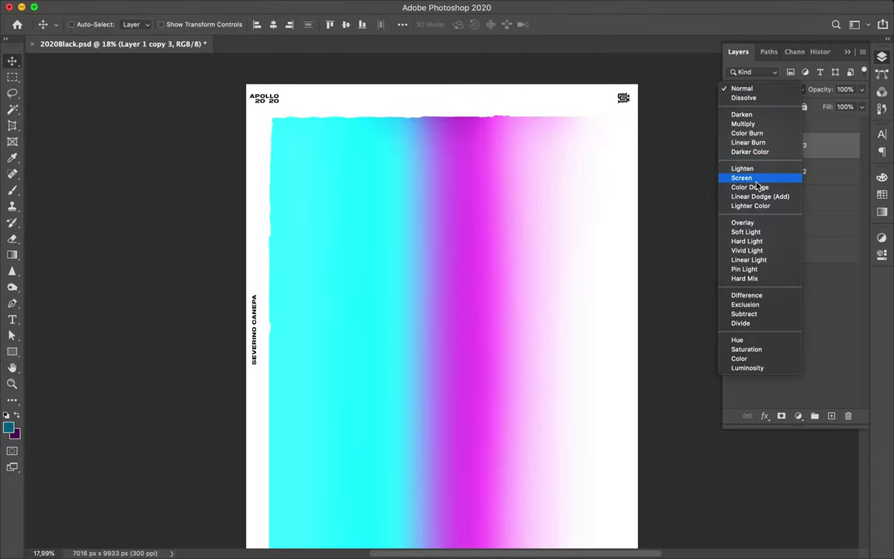
- Set the blurred copy to Darker Color at 74% fill and shift it slightly sideways
click(741, 134)
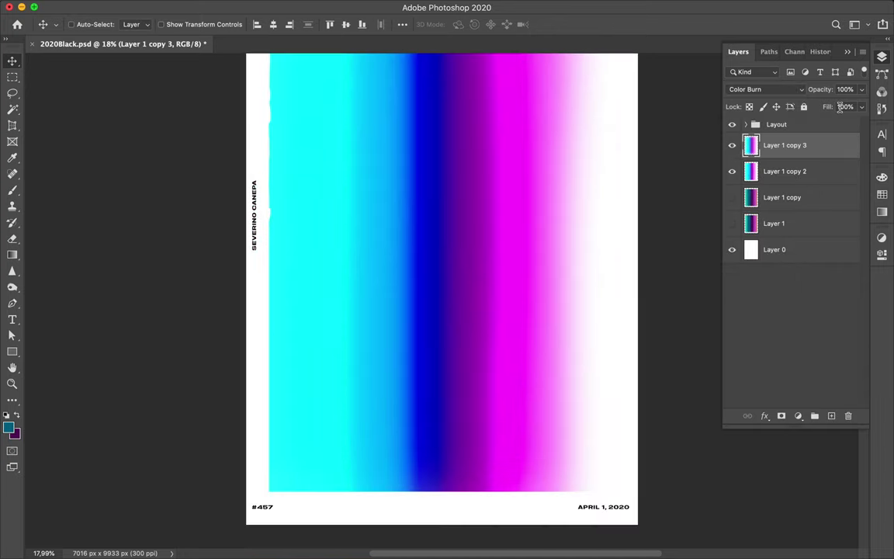
scroll(603, 133, down, 1)
drag(827, 106, 793, 101)
click(783, 89)
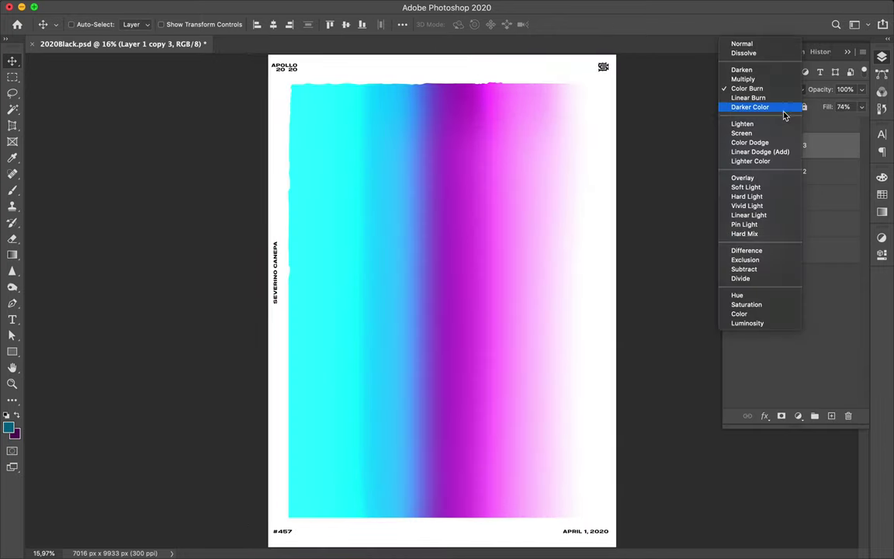
click(780, 108)
drag(466, 265, 479, 265)
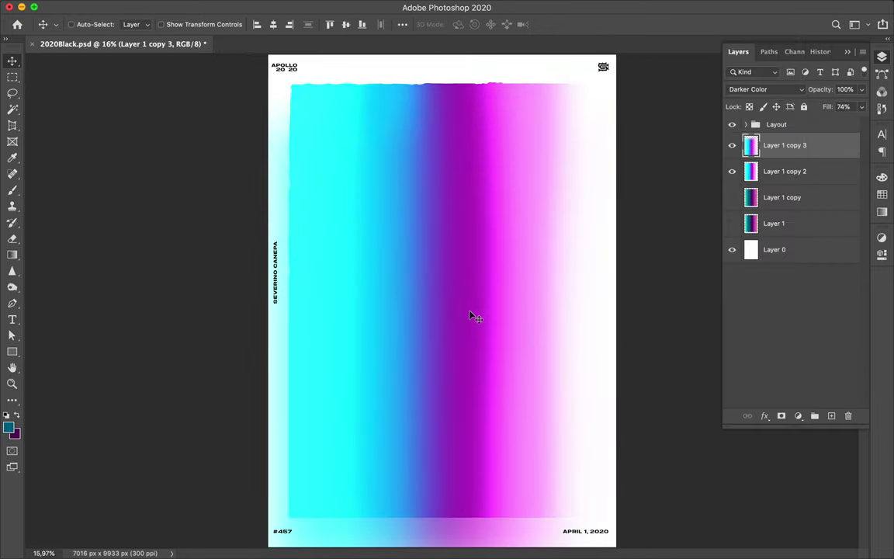
scroll(528, 130, up, 1)
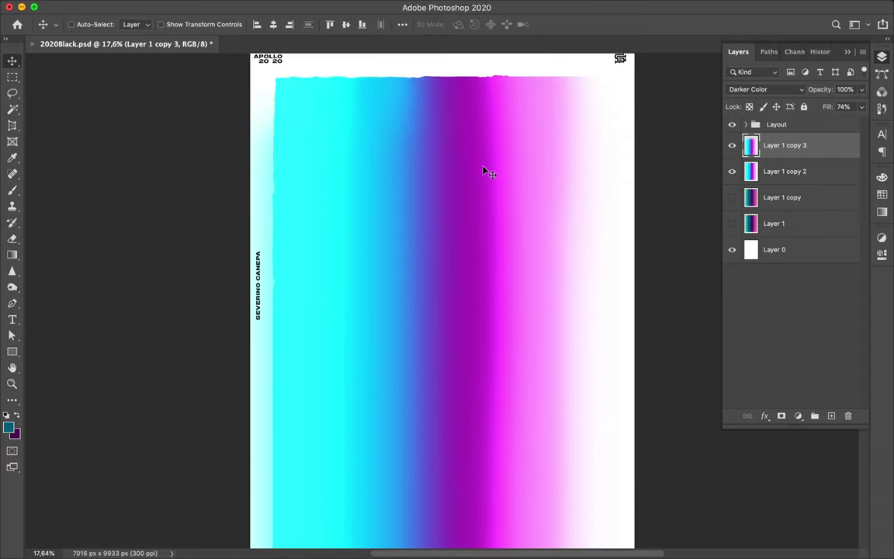
click(784, 171)
- Type a letter 'A' and move it to the gradient's top-left
key(t)
click(323, 163)
text(A)
key(super+t)
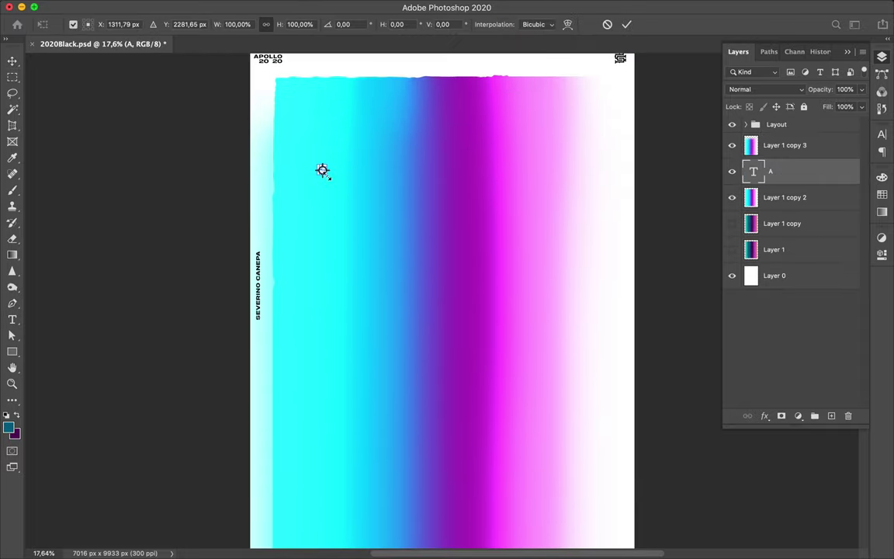
key(Return)
drag(362, 195, 311, 124)
- Set the 'A' in the Bodoni URW Extra Wide typeface
click(882, 134)
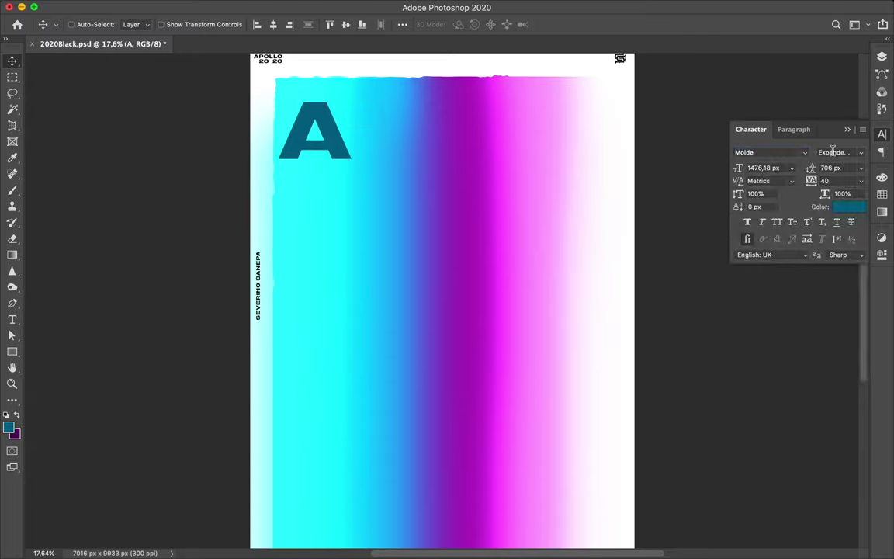
click(805, 153)
scroll(732, 442, down, 5)
scroll(732, 442, down, 5)
scroll(732, 442, down, 5)
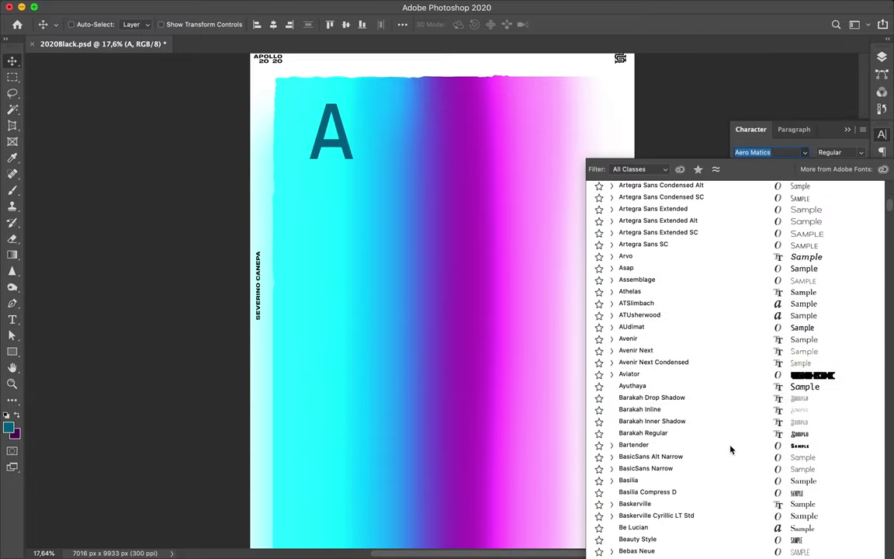
scroll(729, 481, down, 5)
scroll(728, 481, down, 1)
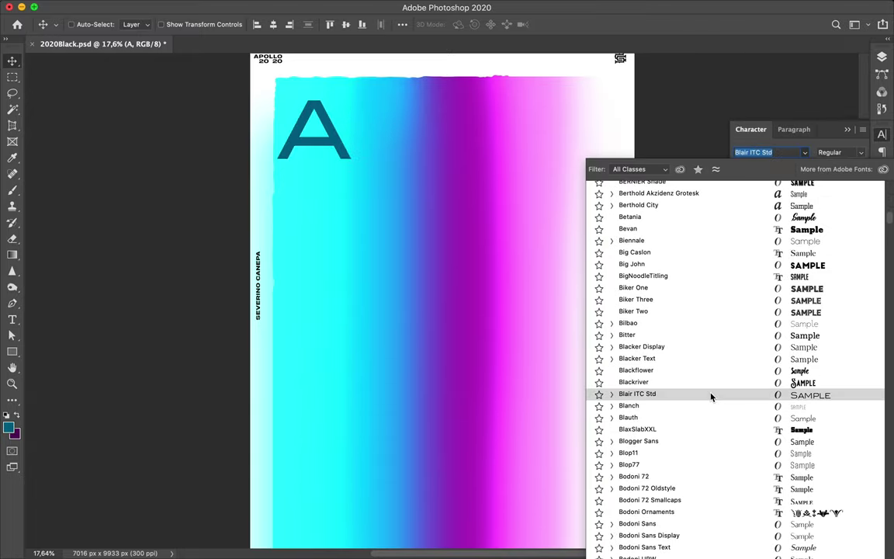
scroll(709, 386, down, 3)
click(702, 367)
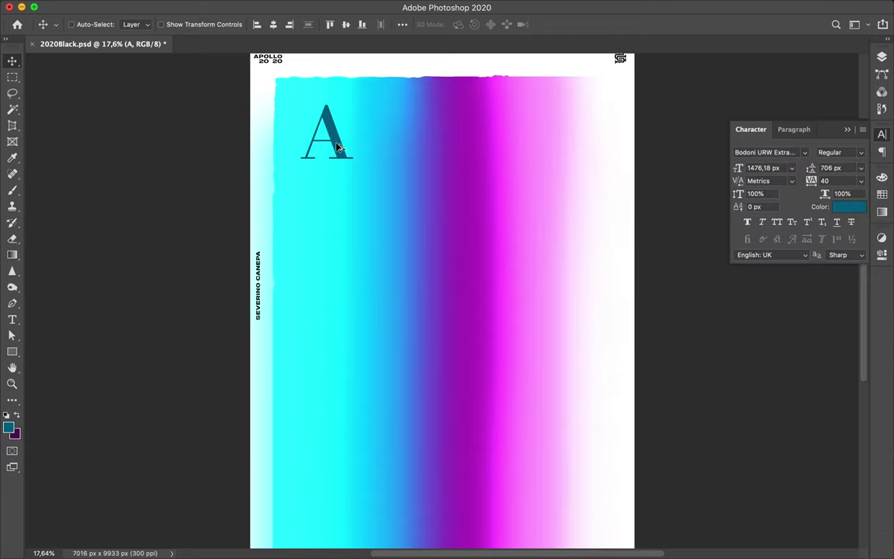
- Replace the copied letter with 'B' in Core Sans D 55 Bold
double_click(394, 185)
text(B)
click(805, 153)
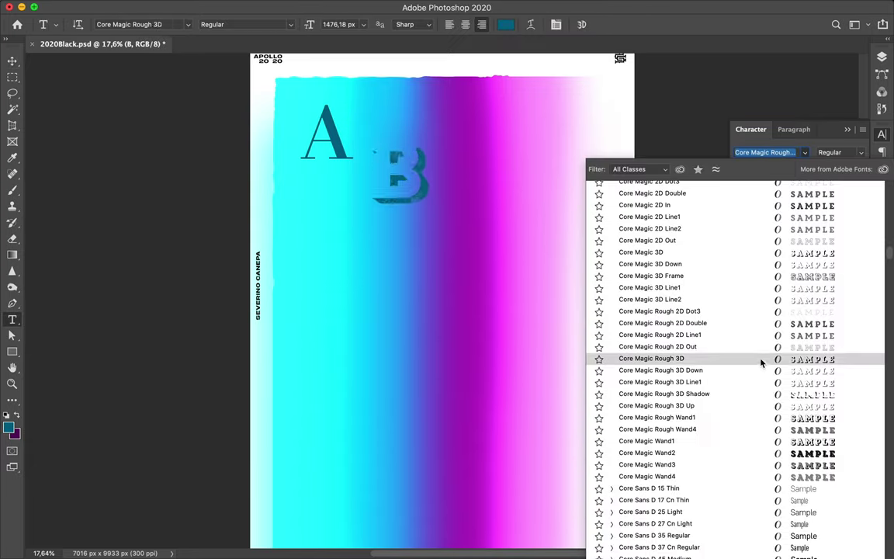
scroll(722, 473, down, 5)
click(674, 426)
- Enlarge the 'B' to about 144%, place it upper middle, and duplicate it lower-left
key(super+t)
drag(435, 218, 484, 264)
key(Return)
key(v)
mouse_move(435, 201)
mouse_down()
mouse_move(598, 217)
mouse_move(466, 187)
mouse_up()
key(F7)
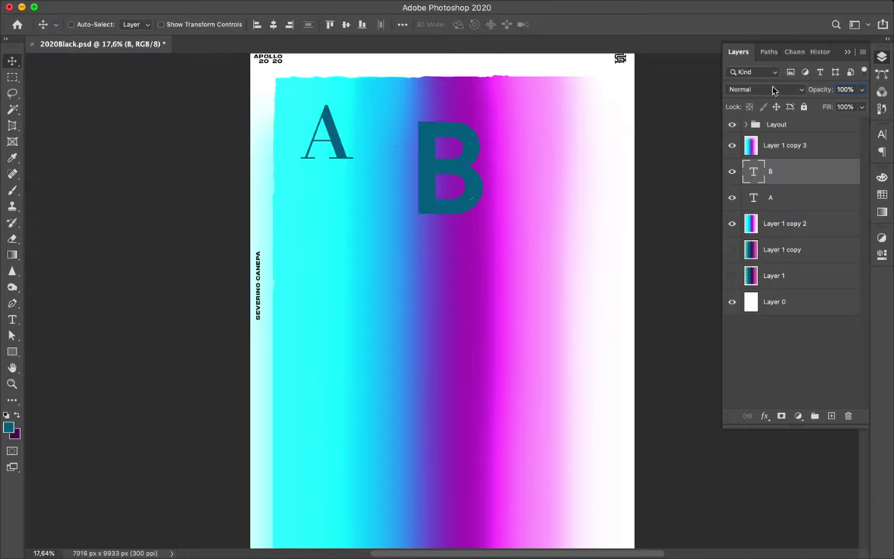
drag(446, 267, 403, 289)
- Retype the copied letter as S and set it in Gotham Bold
double_click(392, 276)
text(S)
click(882, 135)
click(805, 152)
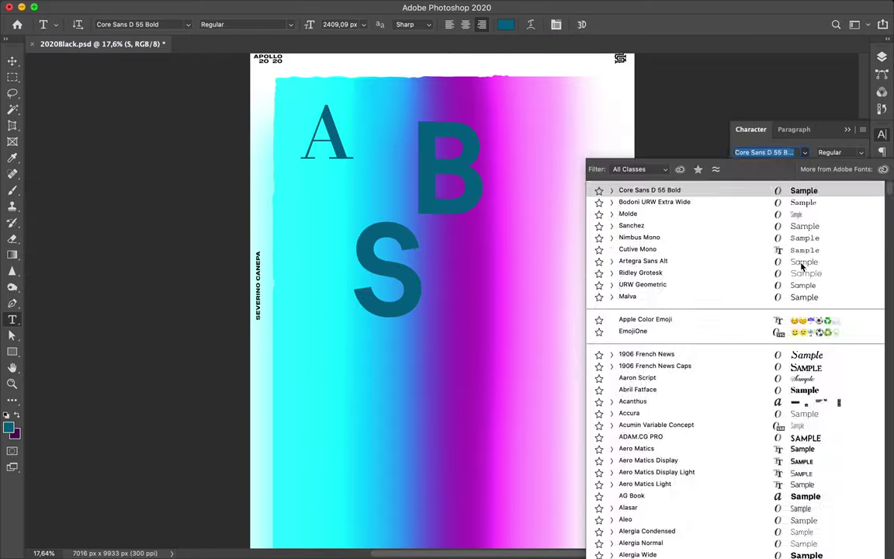
scroll(784, 373, down, 10)
scroll(769, 403, down, 10)
scroll(753, 431, down, 10)
scroll(730, 404, down, 10)
scroll(698, 368, down, 15)
scroll(698, 361, down, 3)
scroll(667, 403, down, 6)
click(611, 446)
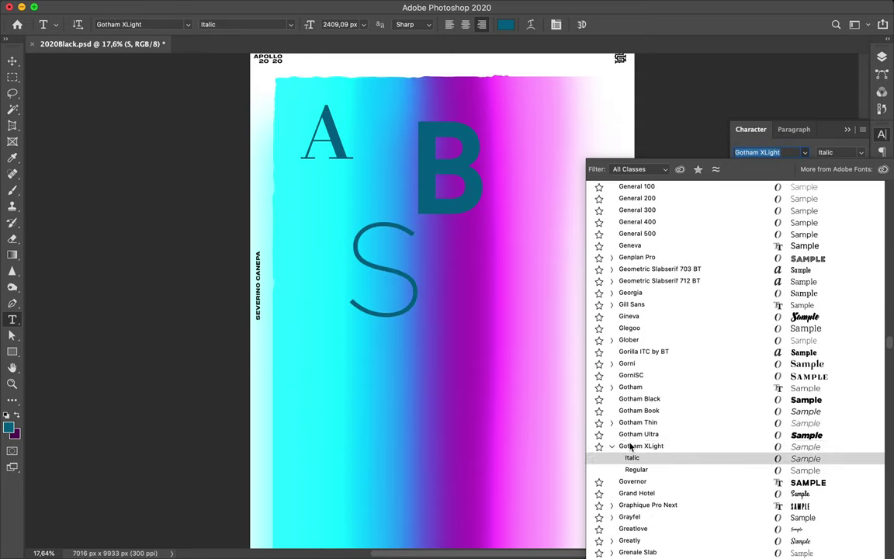
click(610, 423)
click(611, 386)
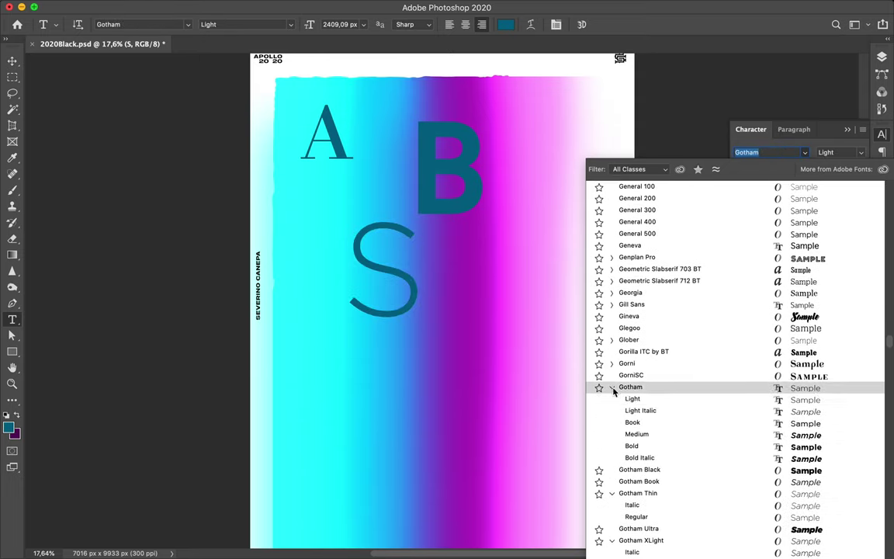
click(630, 443)
- Switch the S to SS Nickson Five and shrink it
click(805, 152)
scroll(699, 349, down, 20)
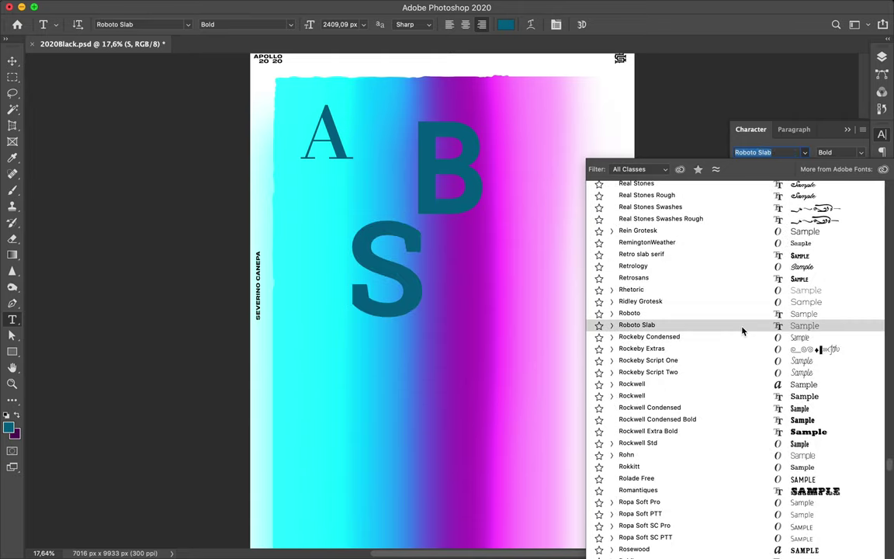
scroll(699, 326, down, 10)
scroll(732, 381, down, 6)
scroll(732, 403, down, 1)
scroll(732, 404, down, 2)
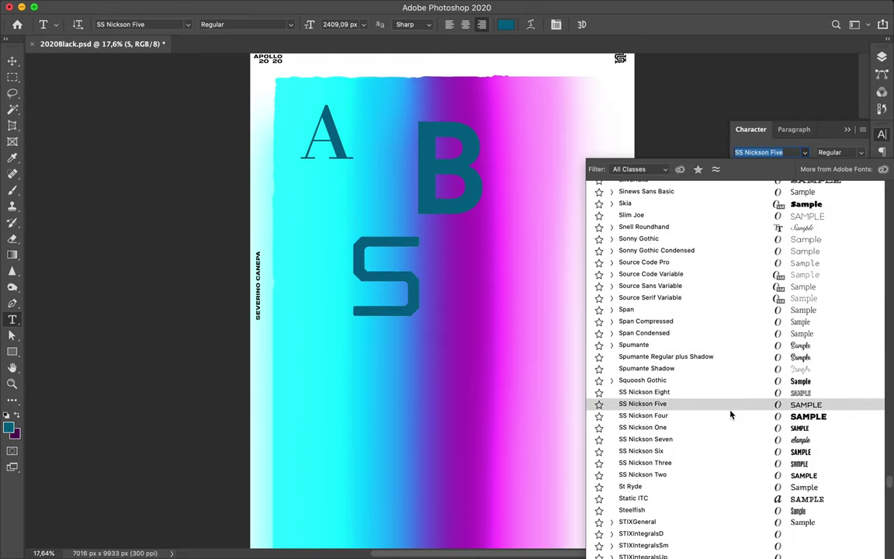
click(731, 410)
key(ctrl+t)
drag(427, 339, 403, 289)
key(Return)
- Add a T in Yorkten Cond Thin, moved up and enlarged
key(t)
click(458, 398)
click(805, 152)
scroll(745, 403, down, 15)
scroll(723, 419, down, 20)
scroll(723, 419, up, 15)
scroll(722, 415, up, 5)
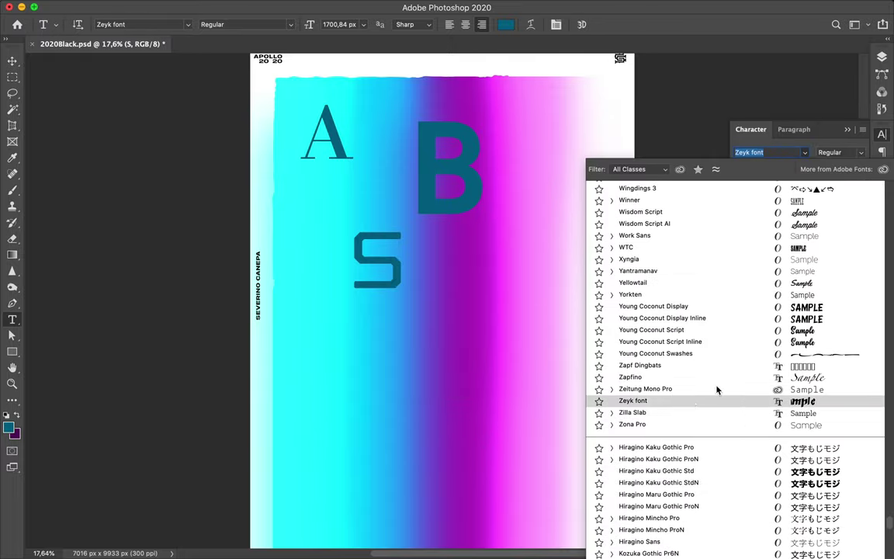
click(630, 294)
text(T)
key(ctrl+t)
drag(461, 324, 474, 194)
key(Return)
click(841, 152)
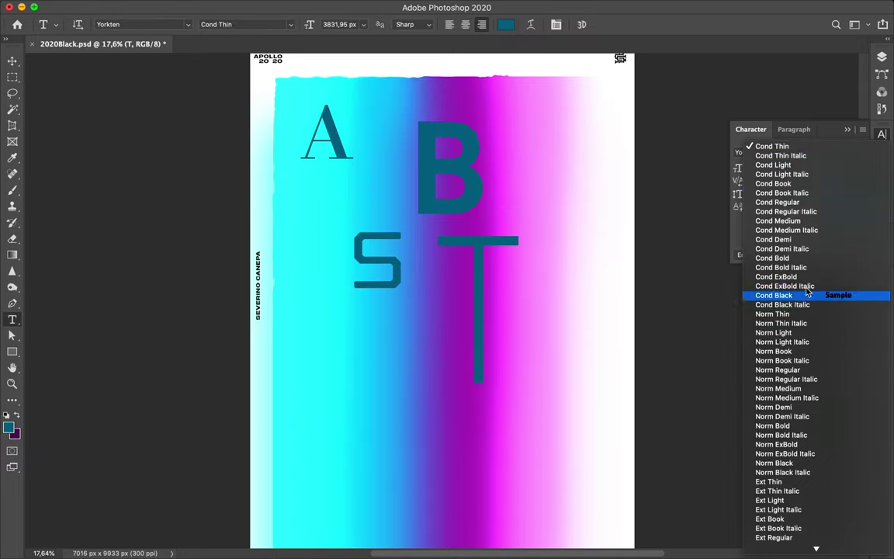
key(Escape)
key(v)
- Retype a copy as R, scale it down, and set it in Molde Expanded
double_click(533, 320)
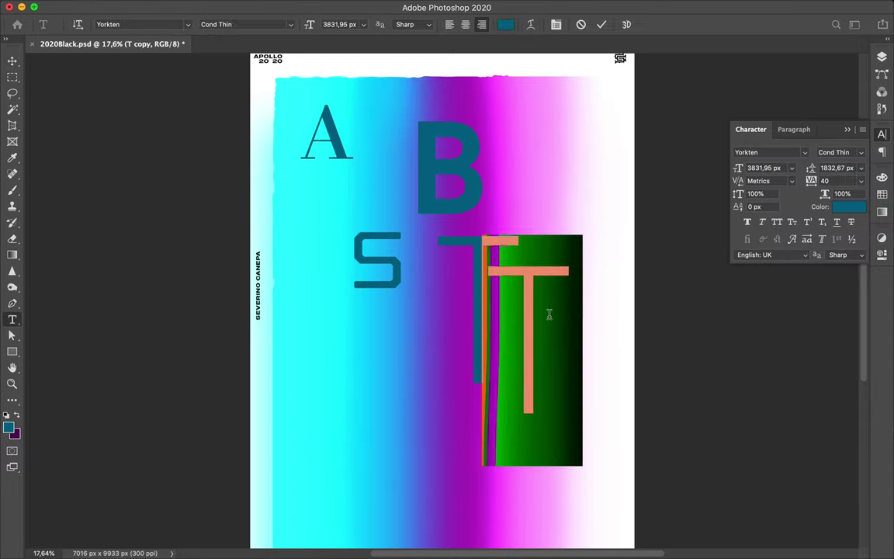
text(R)
drag(579, 463, 549, 339)
key(Return)
key(t)
click(805, 153)
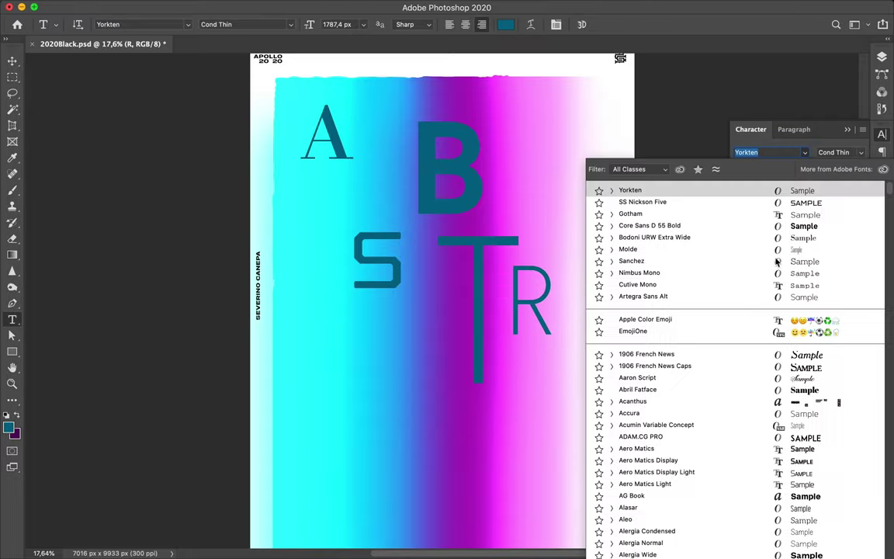
scroll(680, 342, down, 15)
scroll(681, 341, down, 10)
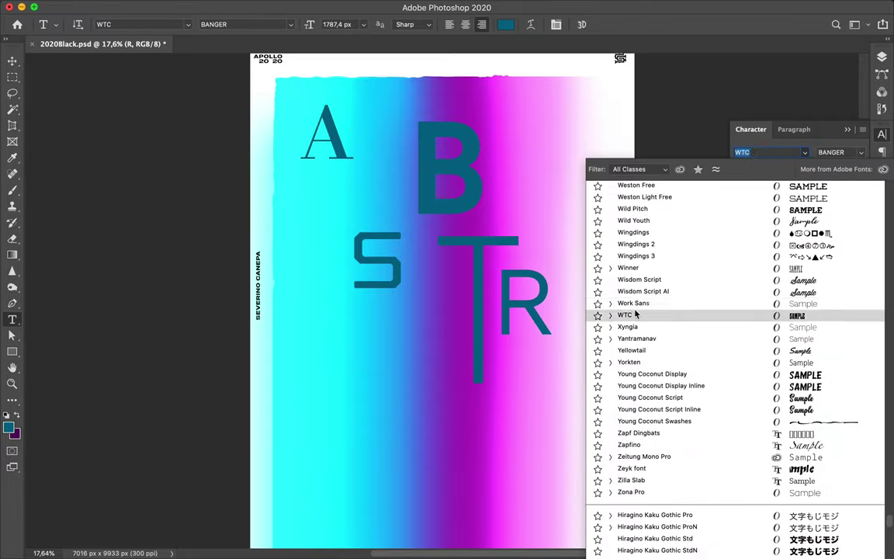
click(610, 303)
text(Vi)
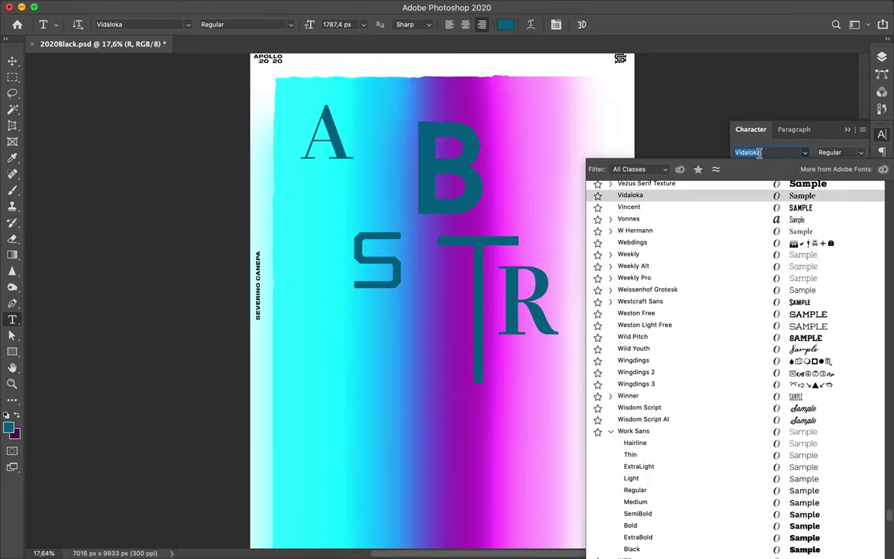
text(Molde)
click(698, 431)
key(v)
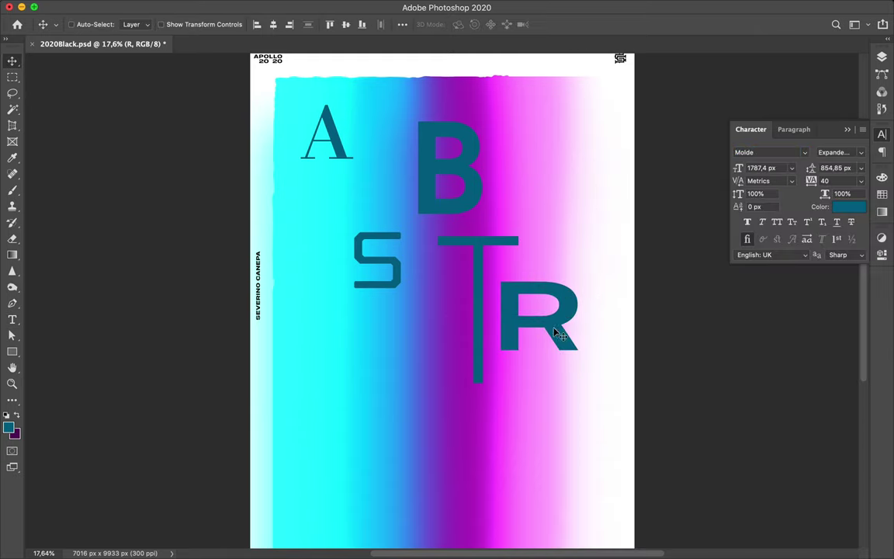
- Duplicate the R lower-left and retype it as an A in Ansley Display
drag(555, 332, 349, 455)
key(t)
double_click(364, 442)
text(A)
click(805, 152)
scroll(703, 388, down, 5)
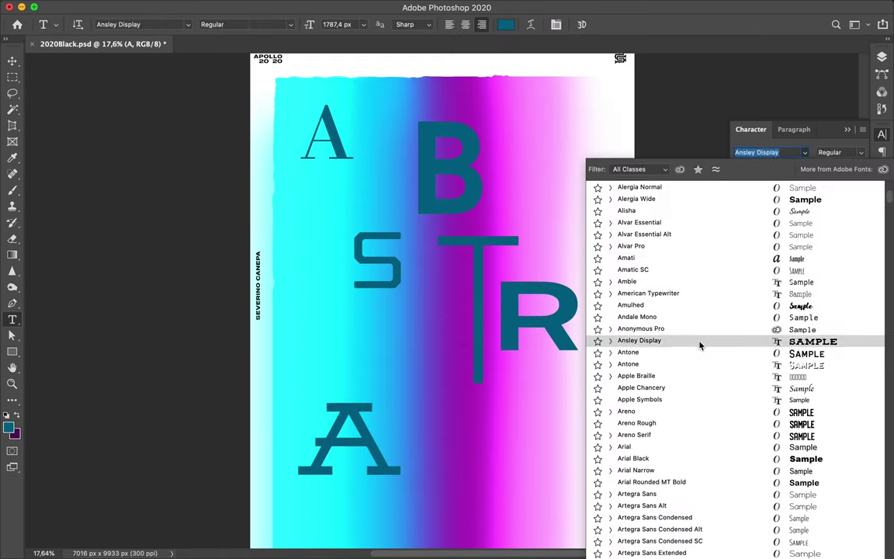
click(699, 342)
- Duplicate the A to its right and make it a C in Core Magic Wand1
key(v)
drag(350, 442, 450, 447)
double_click(450, 446)
text(C)
click(805, 152)
scroll(722, 458, down, 5)
scroll(710, 442, down, 3)
scroll(699, 409, down, 10)
scroll(694, 392, down, 5)
scroll(694, 392, down, 3)
click(644, 280)
- Duplicate the C to the right and begin editing the copy's text
key(v)
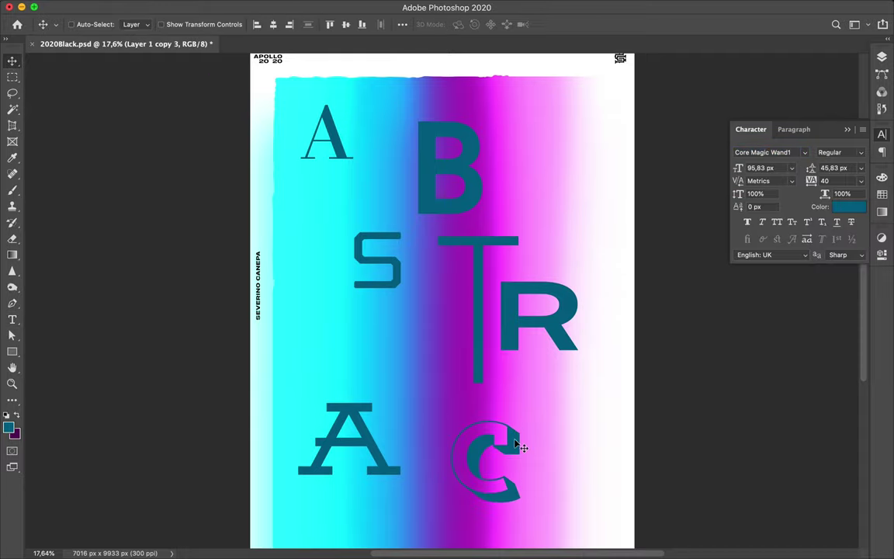
click(881, 57)
drag(518, 445, 584, 460)
double_click(543, 446)
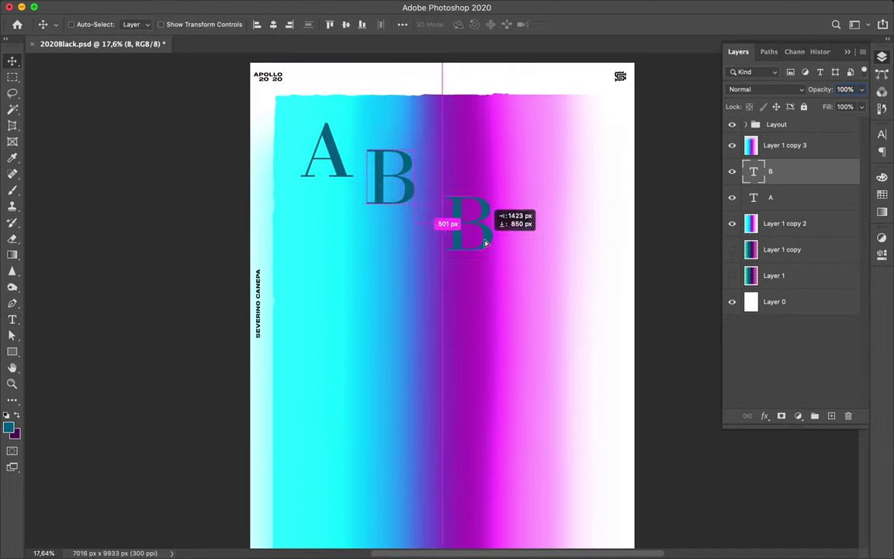
- Retype the letter copies as S, T and A
double_click(470, 225)
text(S)
double_click(519, 276)
mouse_move(475, 229)
mouse_down()
mouse_move(519, 275)
mouse_move(364, 365)
mouse_move(471, 399)
mouse_up()
text(T)
double_click(364, 365)
double_click(472, 399)
text(A)
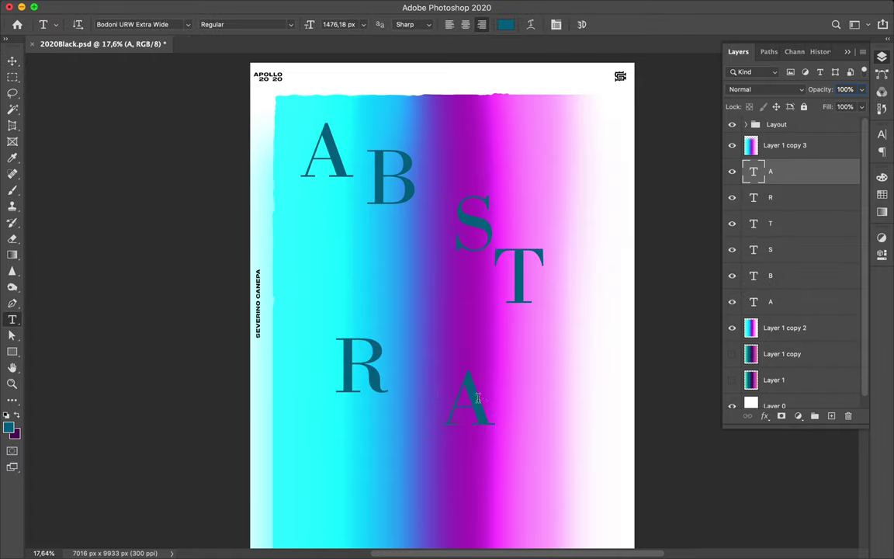
- Delete the scattered letter layers and move the Bodoni ABSTRACT text across the poster
shift+click(784, 273)
key(Delete)
double_click(349, 151)
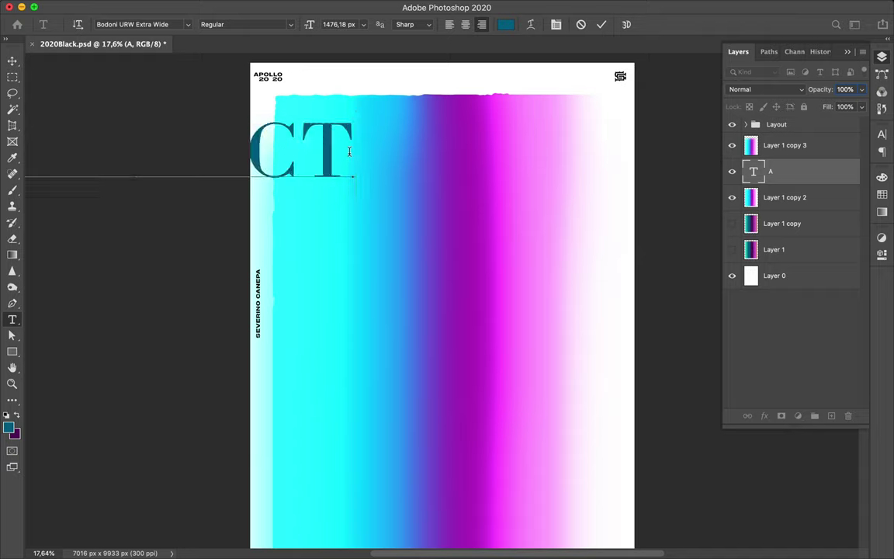
key(Escape)
key(v)
drag(349, 152, 662, 169)
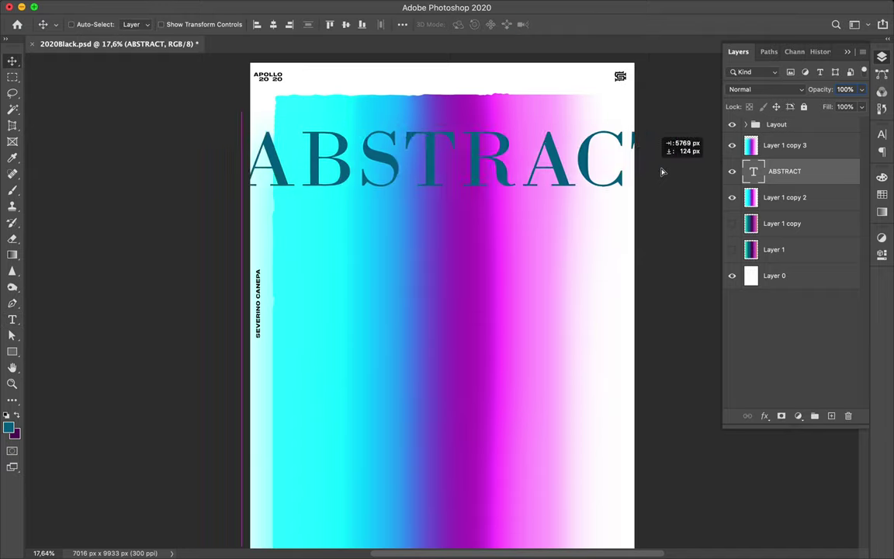
- Break the title after AB into an AB line and a STRACT line
key(t)
click(378, 163)
key(Return)
click(882, 152)
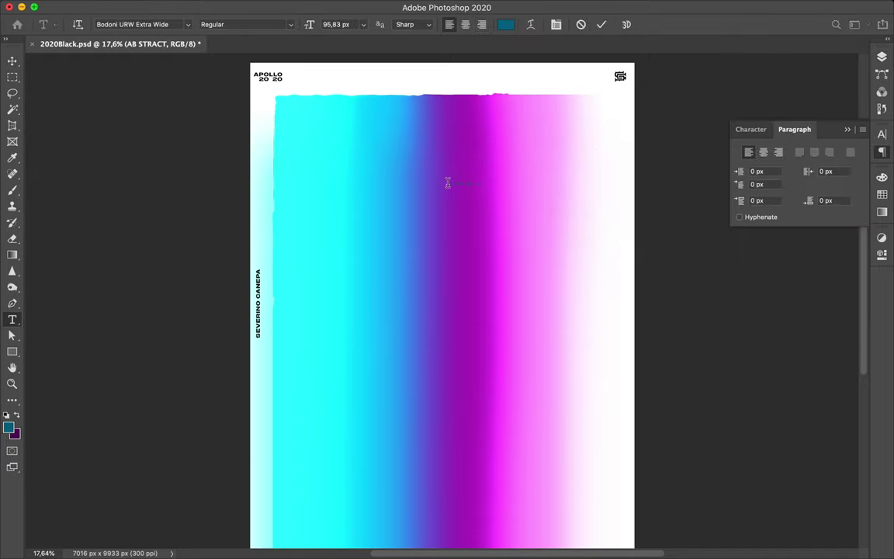
- Break STRACT so the title stacks as AB, ST, RA and CT
key(ctrl+t)
key(Return)
click(751, 129)
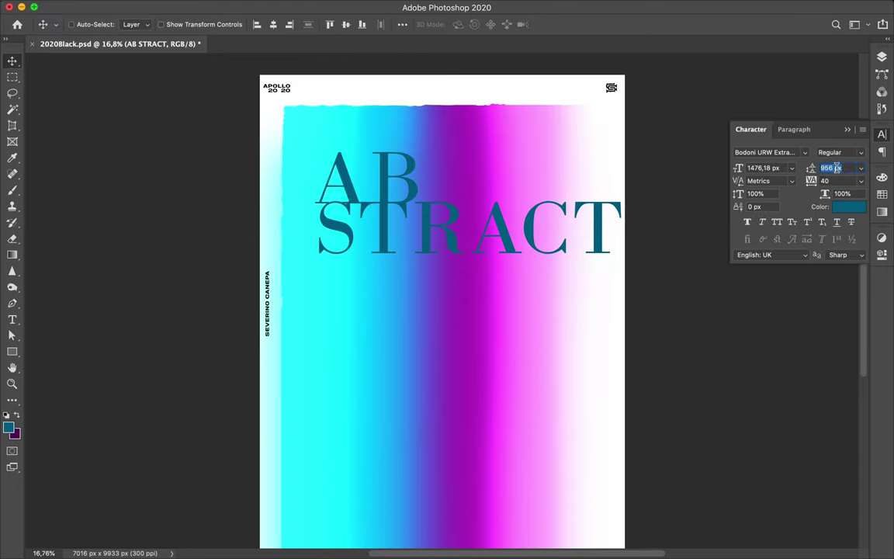
key(t)
click(416, 243)
key(Return)
click(422, 292)
key(Return)
click(794, 129)
- Duplicate the stacked title, join the copy into one line, and reduce it to 400 px
drag(345, 225, 470, 229)
click(428, 219)
key(BackSpace)
key(BackSpace)
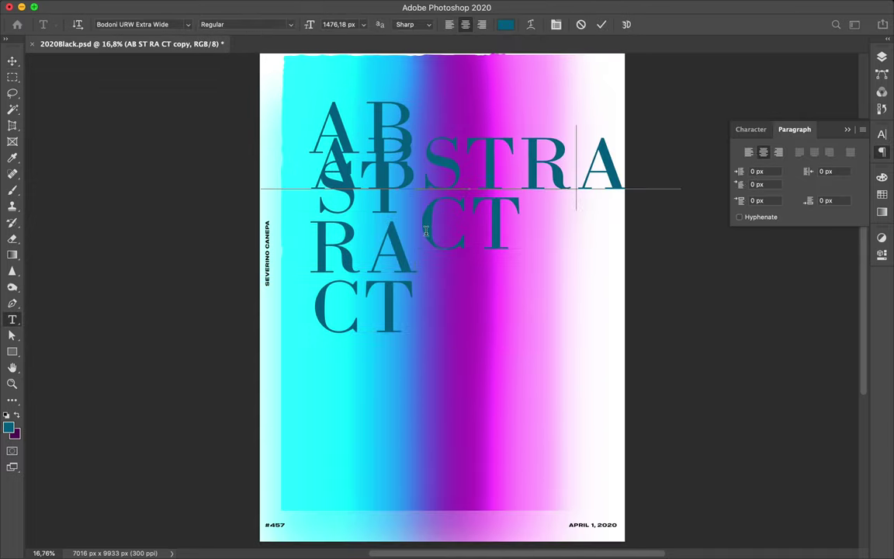
key(BackSpace)
key(ctrl+Return)
click(751, 129)
click(765, 168)
scroll(765, 168, down, 5)
scroll(764, 167, down, 4)
scroll(766, 167, down, 4)
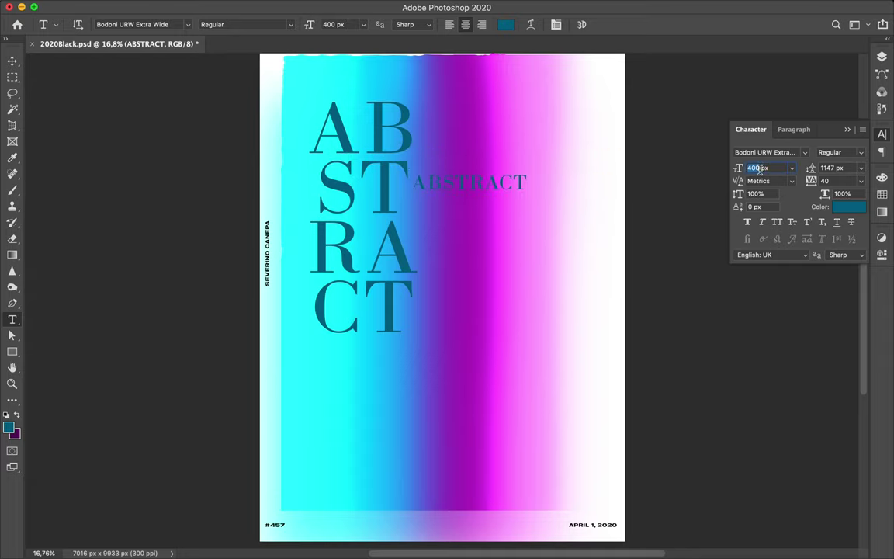
- Set the small ABSTRACT in Core Sans G 45 Regular and move it beside the stack
click(764, 152)
text(Core Sans G 35 Li)
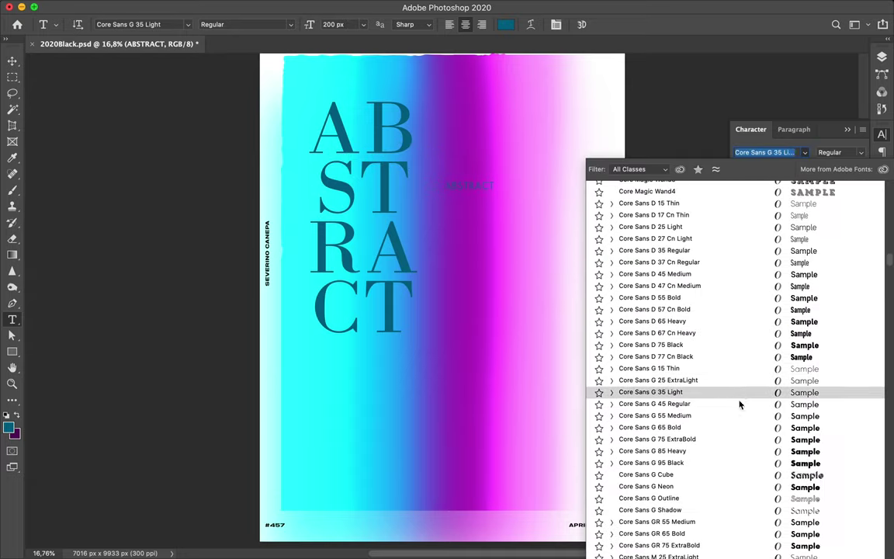
click(738, 403)
text(1440)
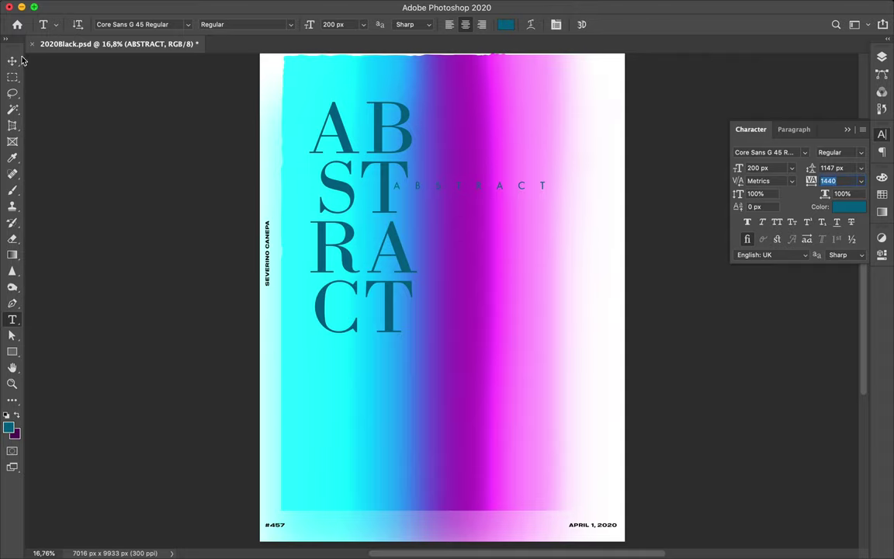
click(12, 61)
drag(493, 152, 530, 229)
click(849, 206)
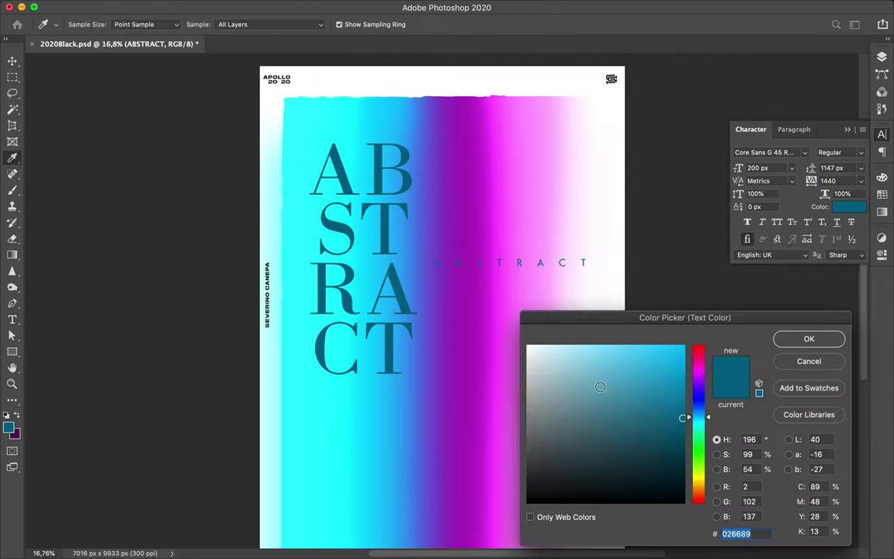
click(809, 339)
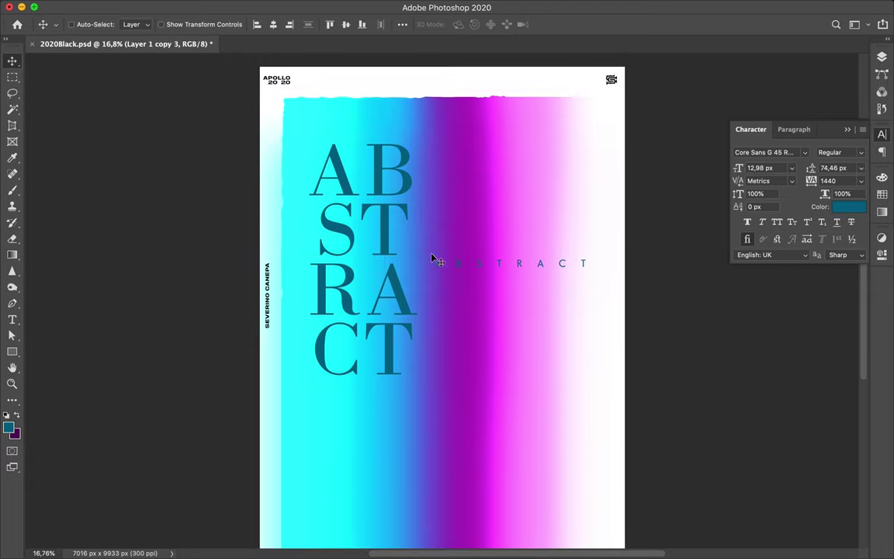
- Change the big stacked title's font style to Light
double_click(410, 228)
click(835, 152)
text(Light)
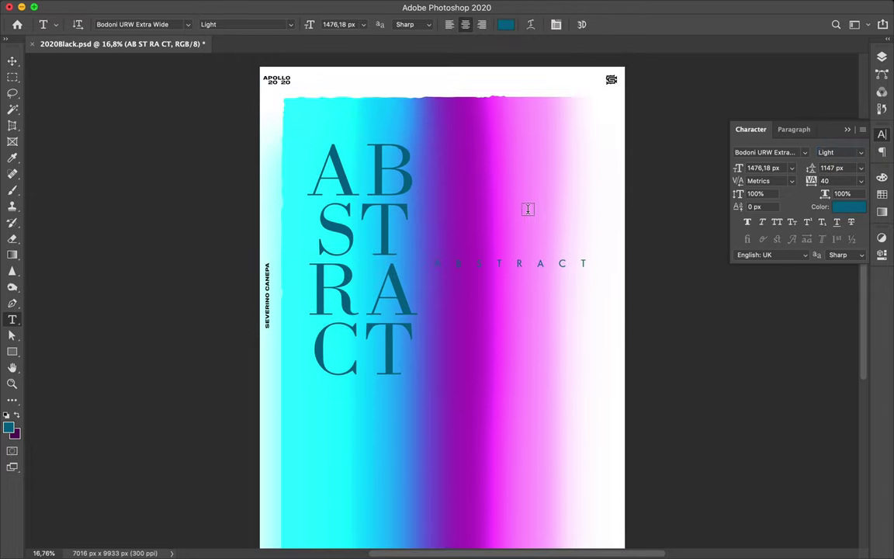
key(Escape)
key(v)
scroll(345, 302, down, 1)
key(F7)
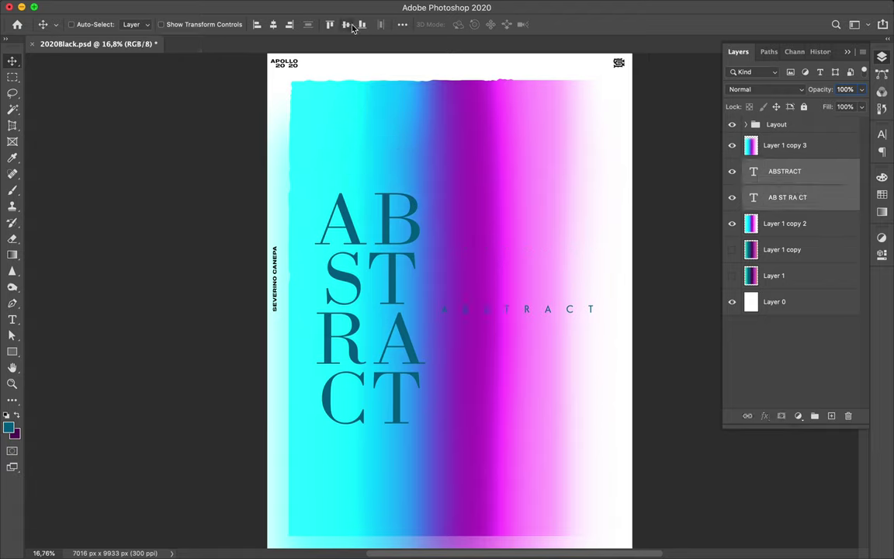
- Draw a three-point corner shape around the letters with no fill and 115 px stroke
scroll(455, 238, down, 2)
key(p)
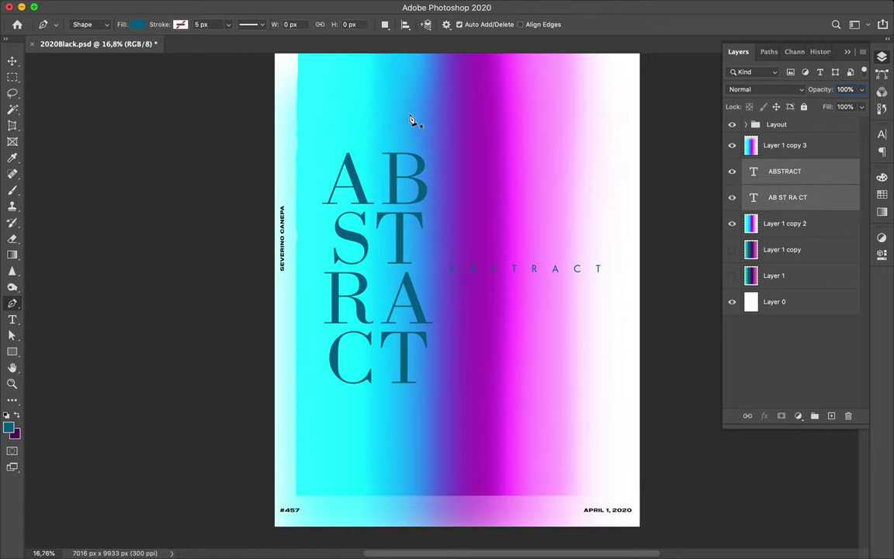
click(422, 397)
click(314, 397)
click(313, 151)
key(a)
click(184, 24)
click(154, 44)
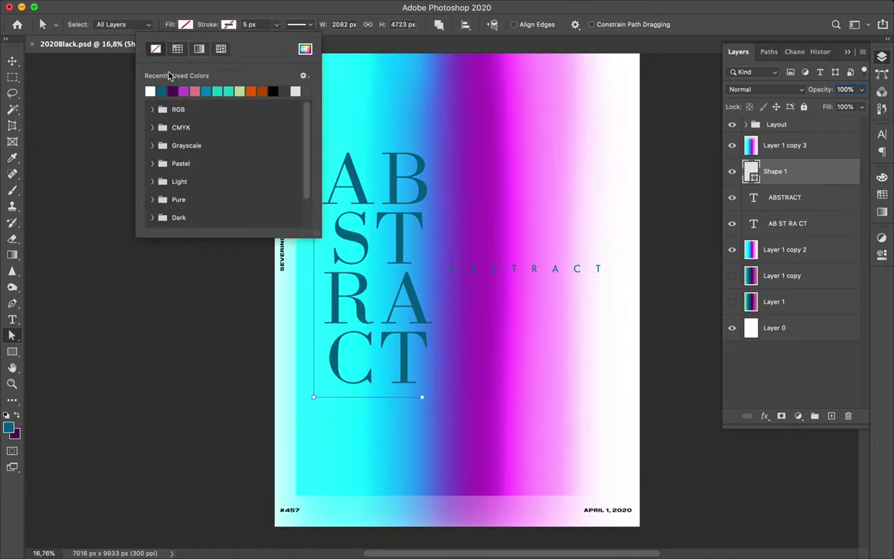
click(261, 24)
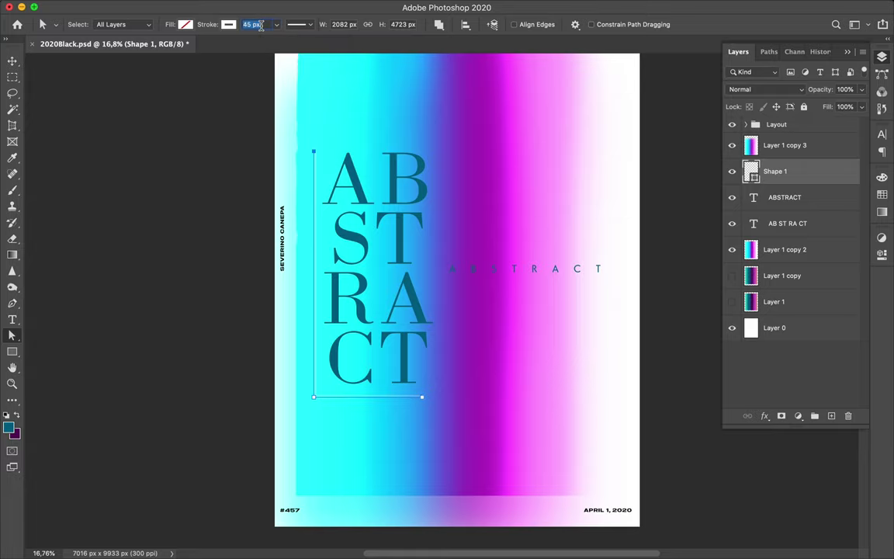
key(Return)
- Duplicate the top gradient layer and start transforming the copy
drag(295, 103, 208, 143)
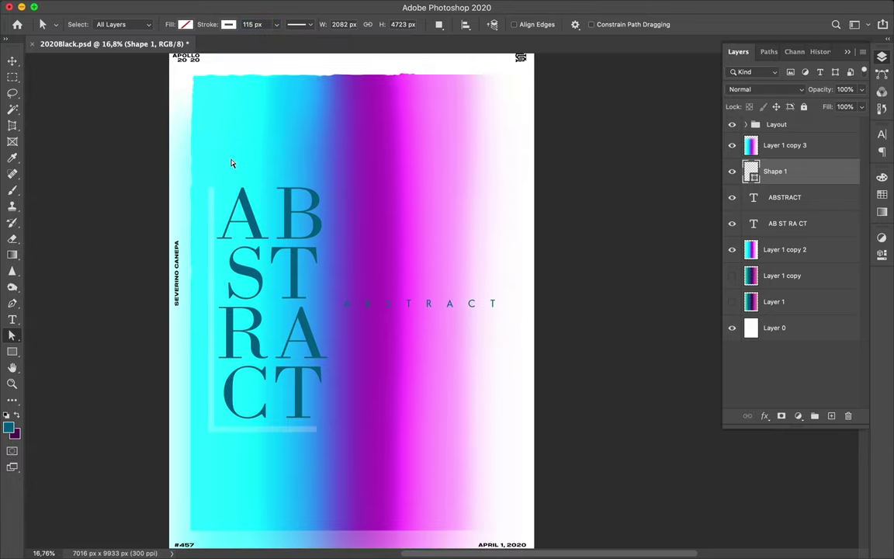
key(v)
click(288, 225)
key(ctrl+0)
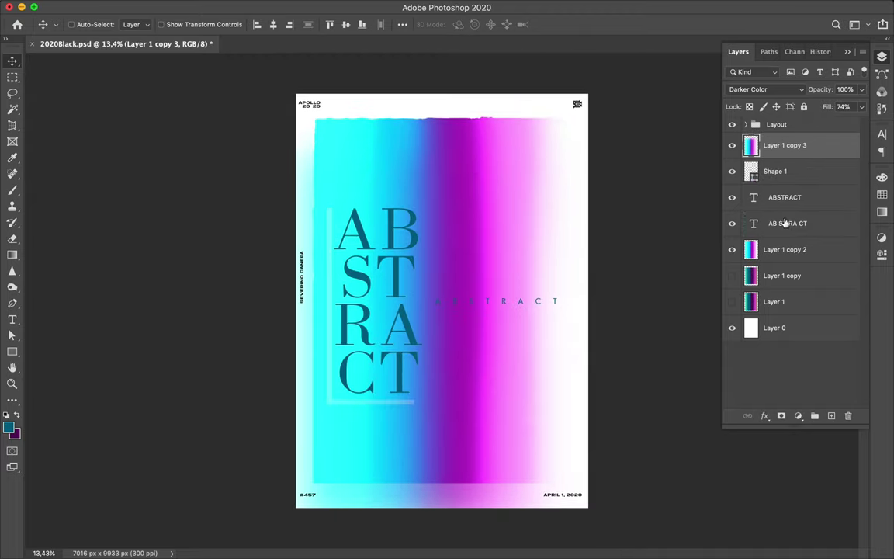
key(ctrl+j)
key(ctrl+t)
- Try warping the gradient copy into a twisted ribbon, then undo it
right_click(438, 235)
click(462, 317)
mouse_move(313, 482)
mouse_down()
mouse_move(343, 232)
mouse_move(311, 388)
mouse_move(409, 272)
mouse_up()
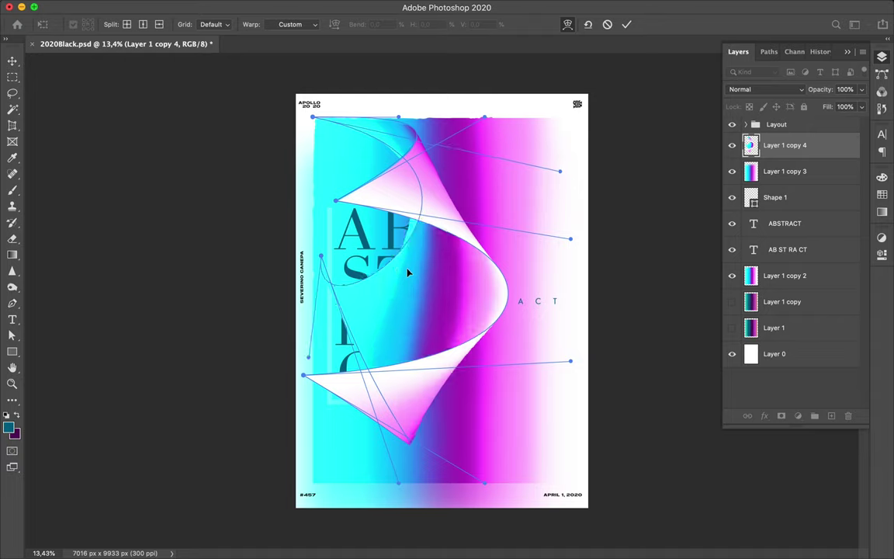
drag(368, 298, 611, 489)
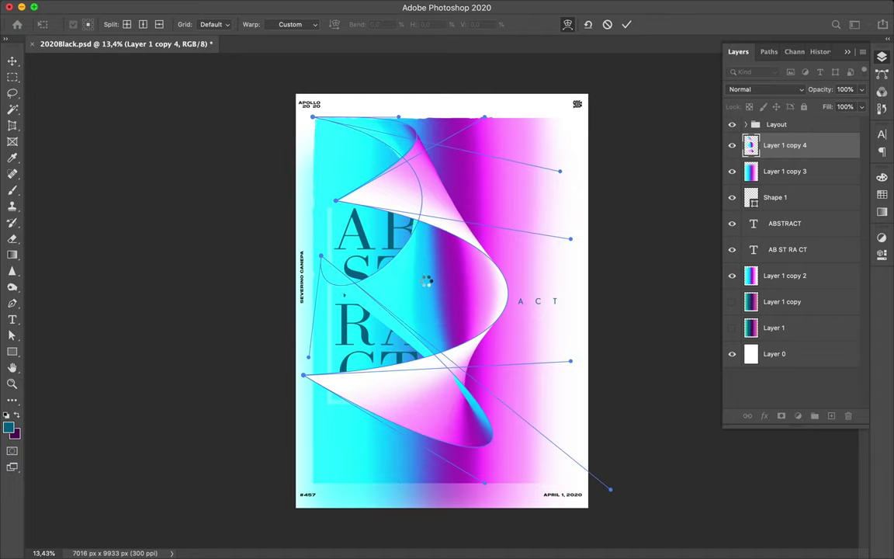
key(ctrl+z)
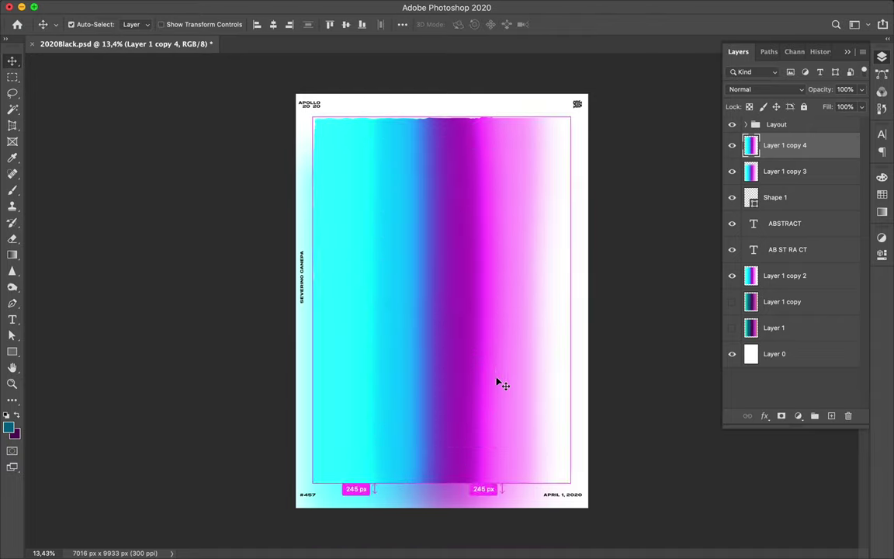
- Warp the gradient into two page curls, then load the shape as a selection on a new layer
key(ctrl+t)
mouse_move(385, 360)
mouse_down()
mouse_move(345, 405)
mouse_move(463, 379)
mouse_up()
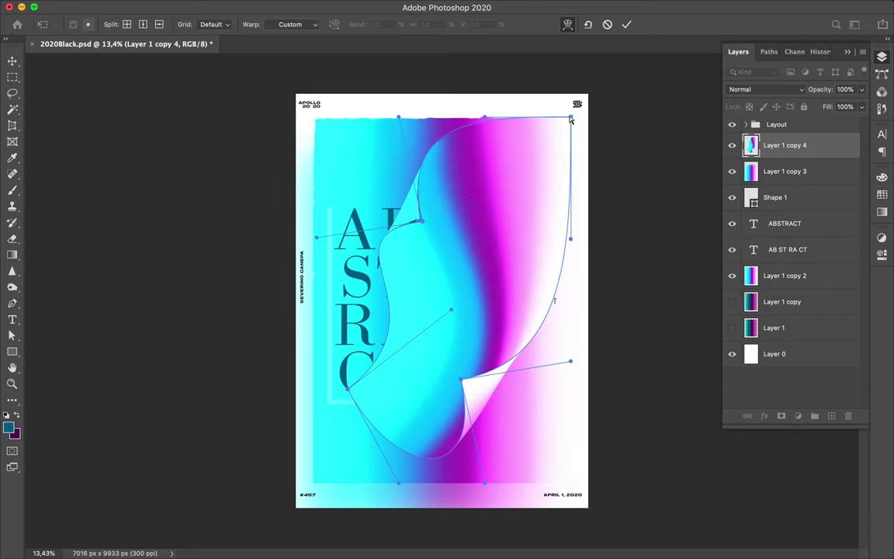
mouse_move(570, 118)
mouse_down()
mouse_move(485, 186)
mouse_move(459, 273)
mouse_up()
mouse_move(447, 346)
mouse_down()
mouse_move(463, 306)
mouse_move(457, 299)
mouse_up()
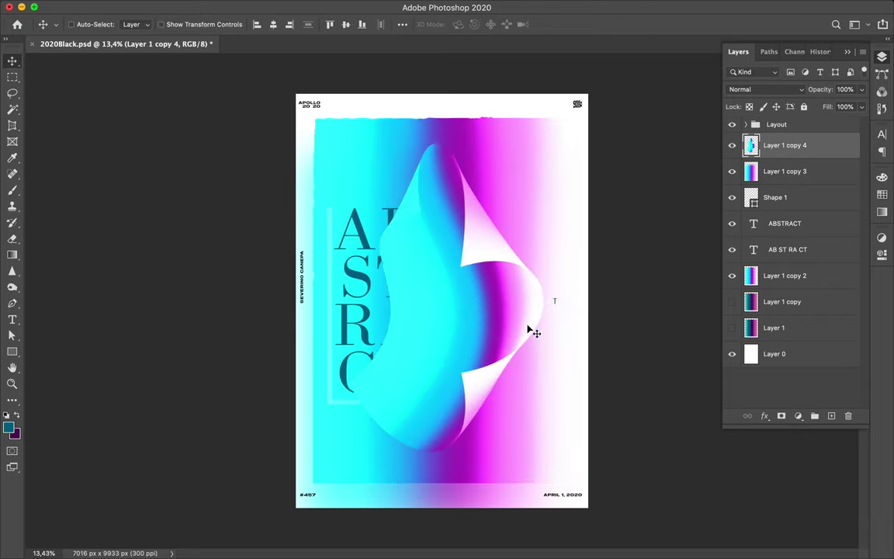
ctrl+click(752, 145)
key(ctrl+shift+n)
- Fill the wave selection with teal on a new layer beneath the shape
key(ctrl+bracketleft)
key(b)
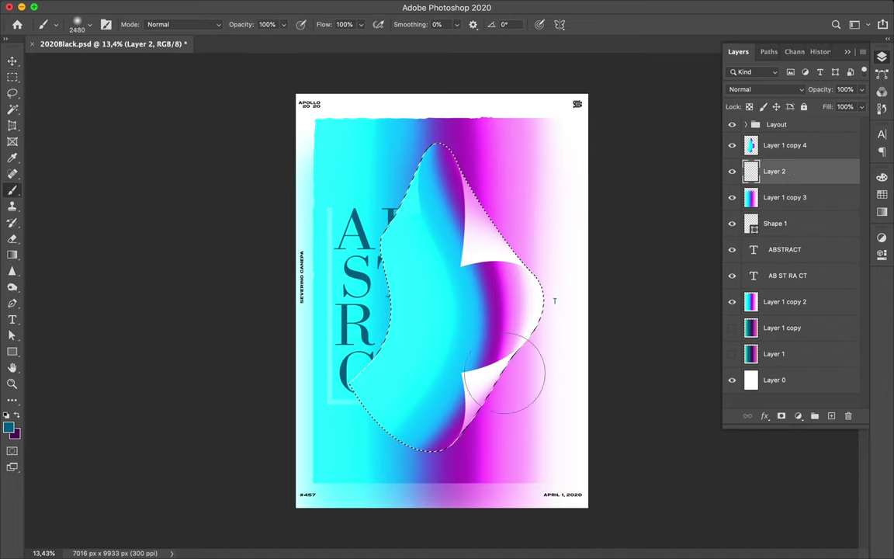
key(alt+BackSpace)
key(ctrl+d)
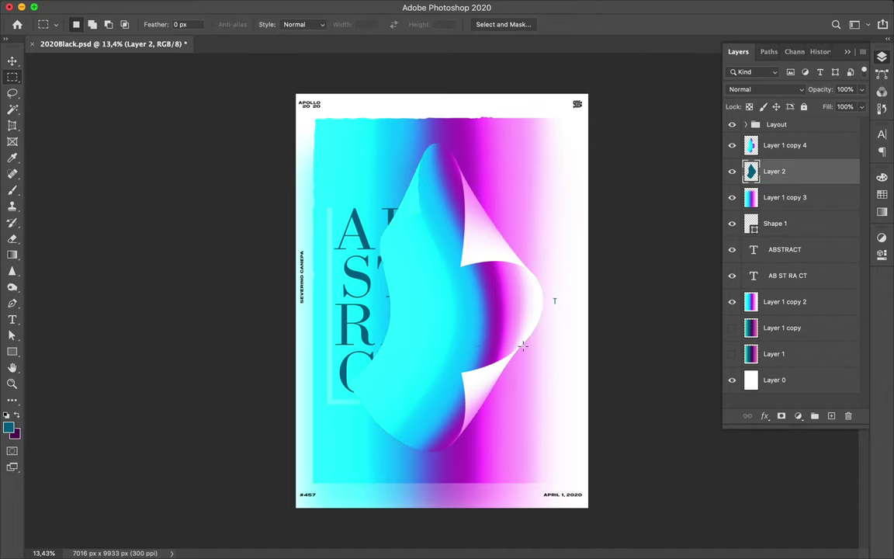
key(v)
- Gaussian-blur the teal fill and shift the blurred shadow across the poster
click(290, 6)
click(512, 204)
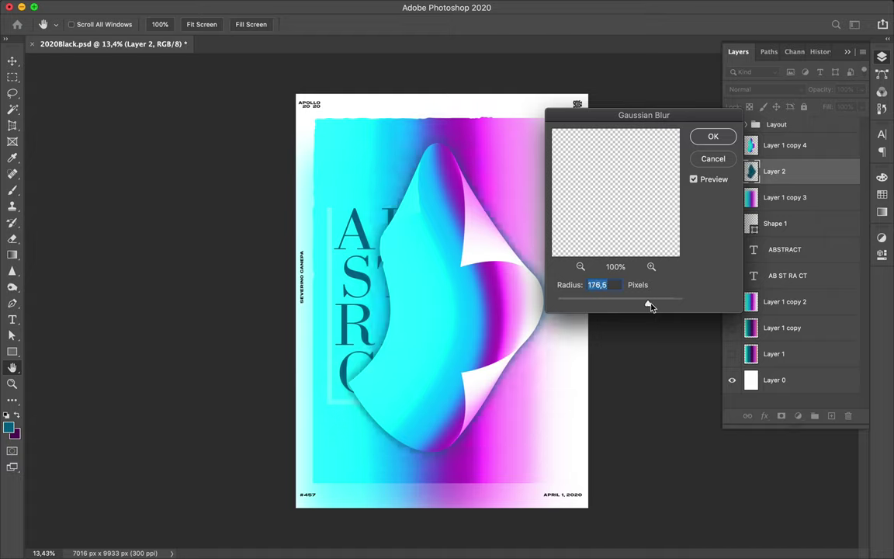
key(Return)
click(768, 89)
click(786, 137)
drag(414, 264, 453, 388)
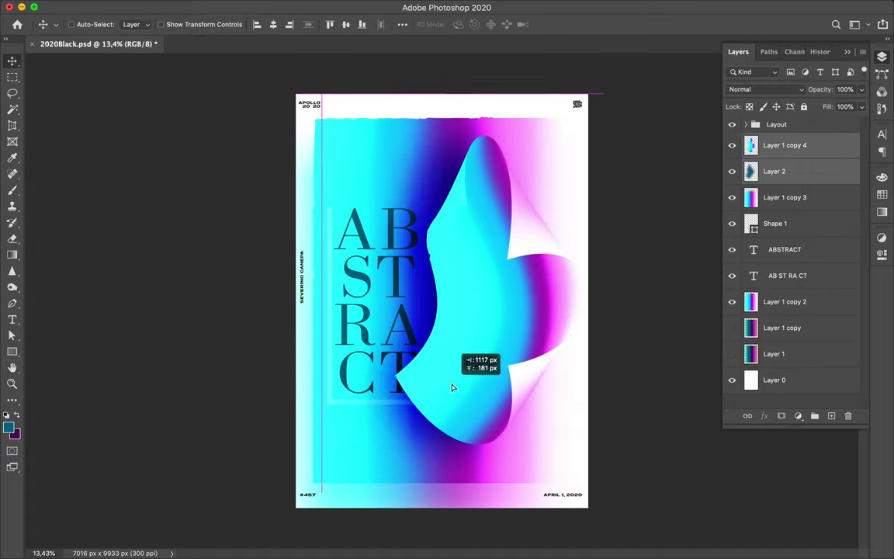
- Set the shadow layer to Linear Burn with 24% fill
click(822, 172)
click(768, 89)
click(757, 106)
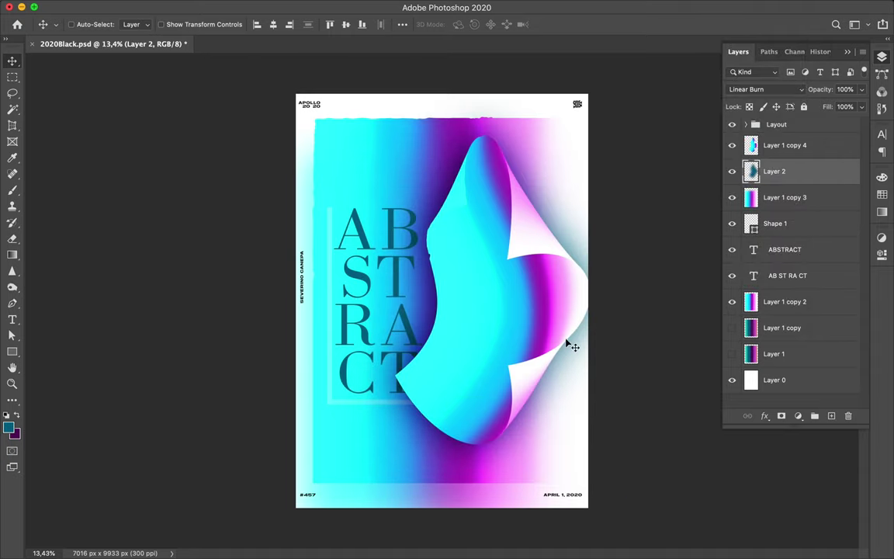
mouse_move(837, 125)
mouse_down()
mouse_move(808, 123)
mouse_move(818, 125)
mouse_up()
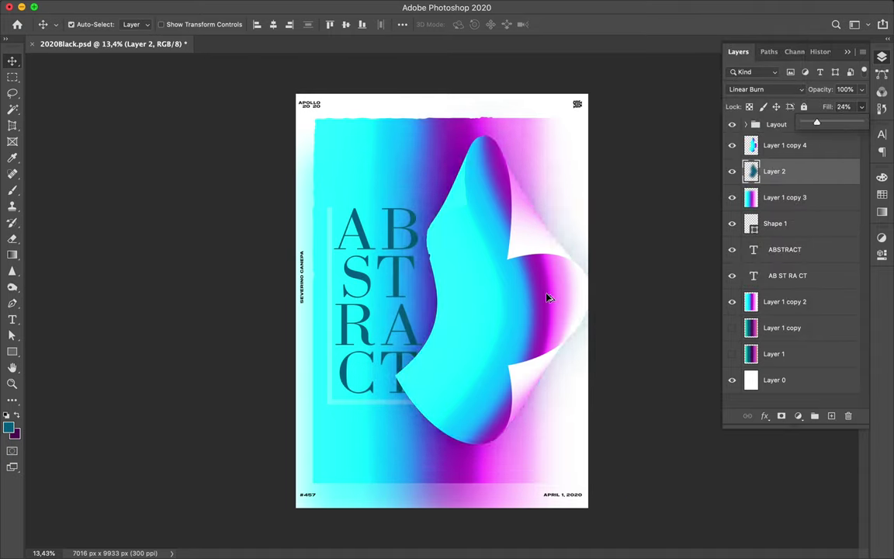
- Move the ABSTRACT text layer above the wave shape, duplicate it and zoom in
drag(784, 249, 782, 138)
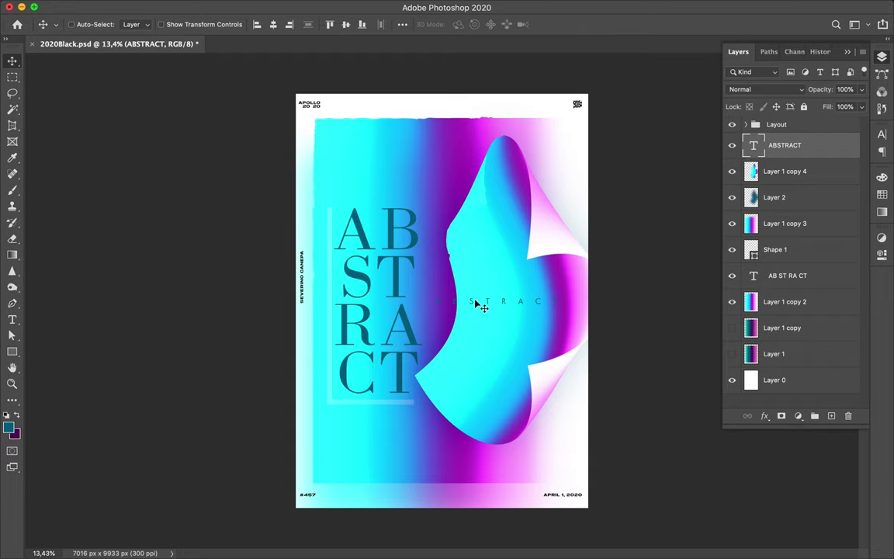
key(ctrl+t)
right_click(476, 304)
key(Escape)
scroll(539, 300, up, 2)
key(Return)
drag(785, 146, 829, 153)
- Hide the ABSTRACT copy and warp the original spaced text into a curved, stretched band
click(732, 171)
click(785, 146)
key(ctrl+t)
right_click(461, 299)
click(479, 387)
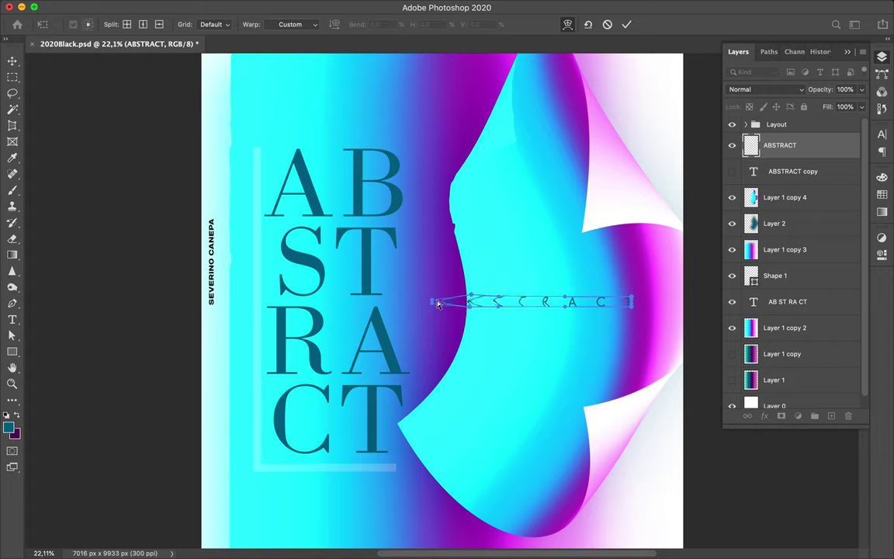
drag(534, 302, 534, 290)
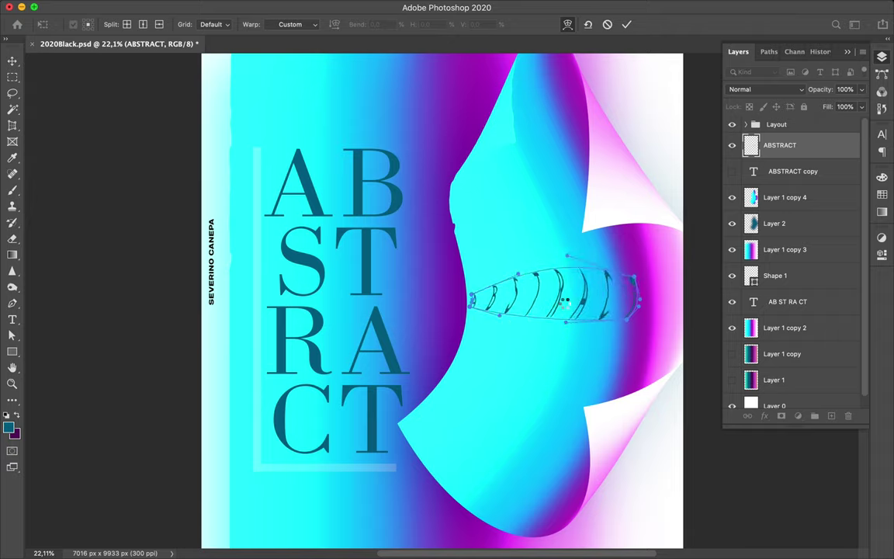
drag(577, 309, 594, 309)
key(Return)
key(super+0)
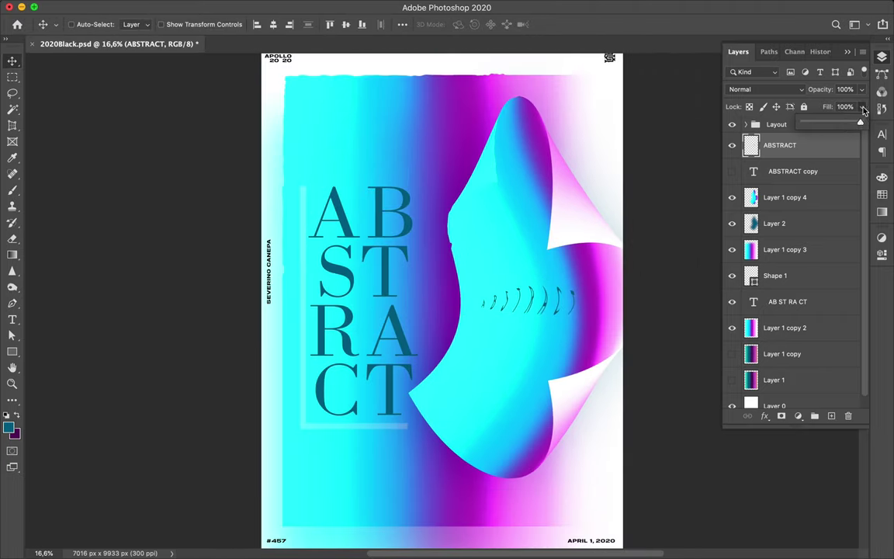
- Clip a shadow copy to the wave, erase its upper parts, and duplicate it for depth
drag(775, 224, 804, 197)
key(ctrl+alt+g)
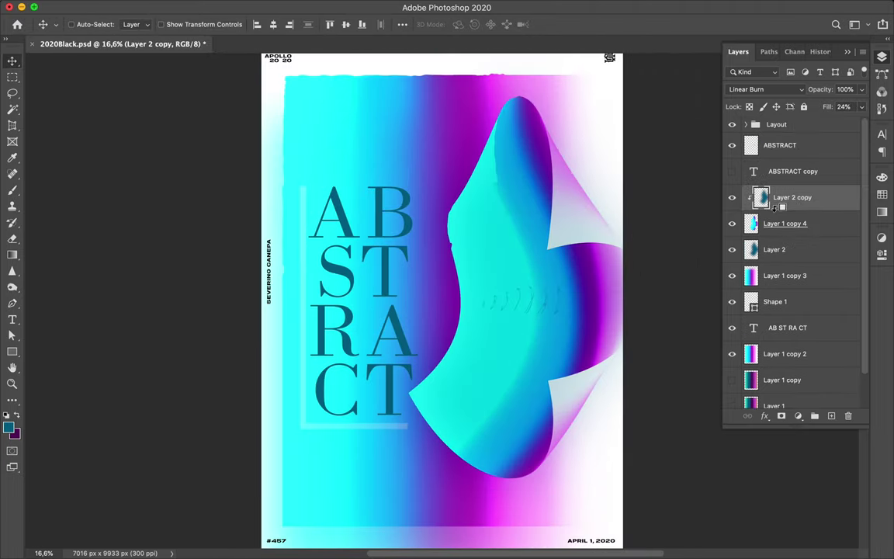
key(e)
mouse_move(528, 174)
mouse_down()
mouse_move(457, 233)
mouse_move(578, 335)
mouse_up()
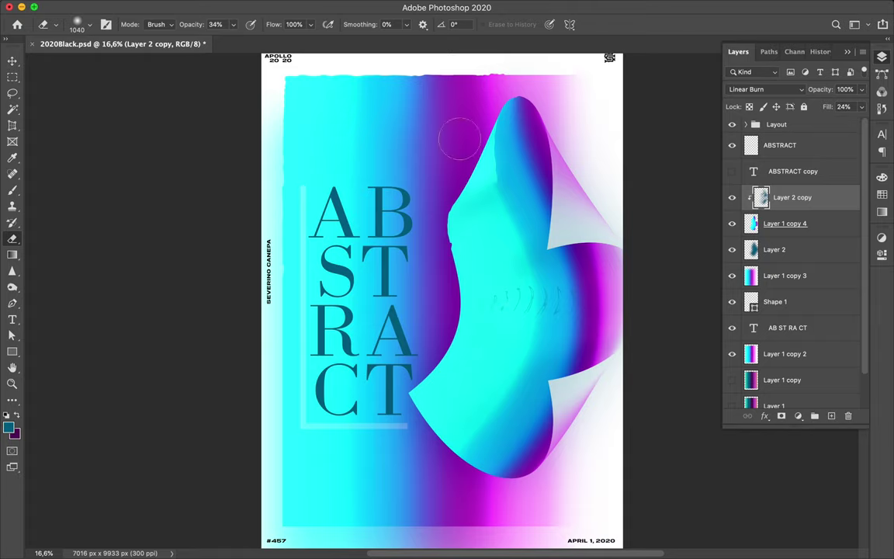
key(ctrl+j)
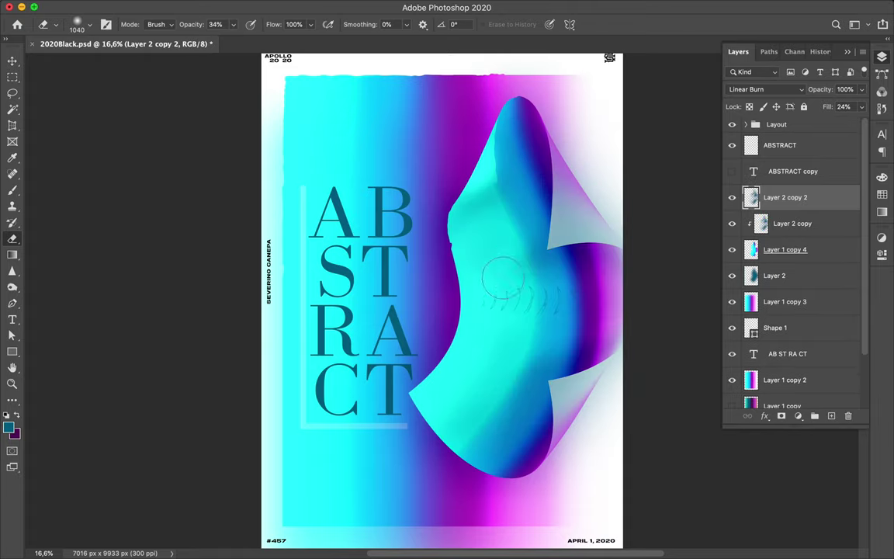
- Delete the warped ABSTRACT text layer
key(v)
click(502, 265)
key(Delete)
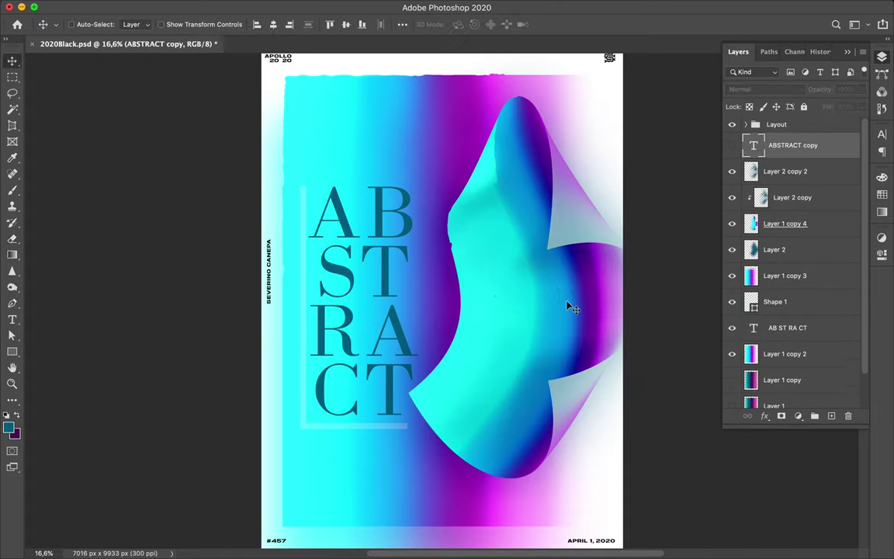
- Scale the wave shape down to about half size
key(ctrl+t)
mouse_move(700, 532)
mouse_down()
mouse_move(543, 309)
mouse_move(542, 316)
mouse_move(581, 285)
mouse_move(435, 318)
mouse_up()
key(Return)
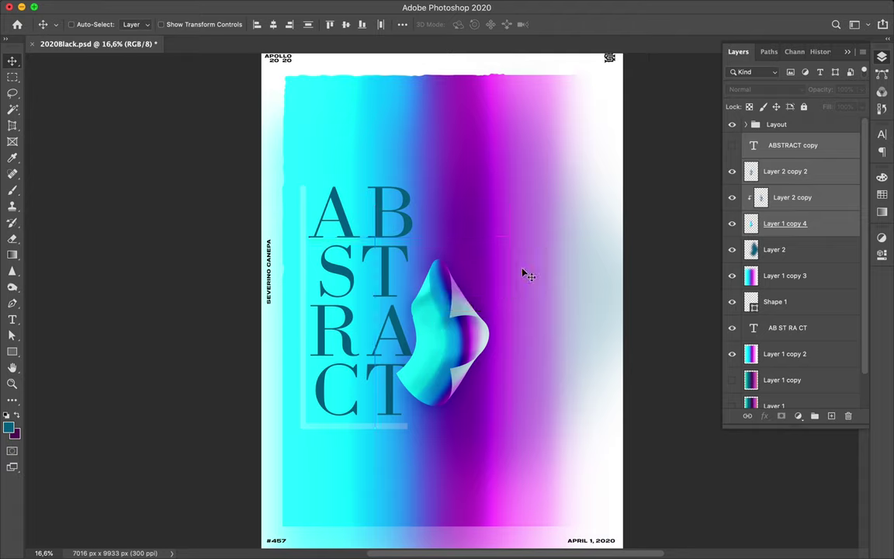
- Duplicate the top gradient layer and bring up the Motion Blur filter
click(785, 276)
key(ctrl+j)
click(347, 8)
click(496, 225)
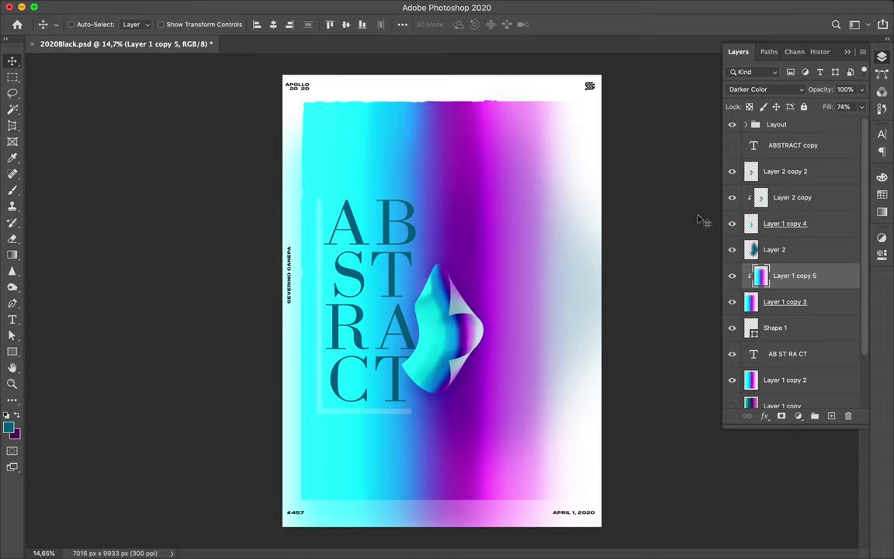
- Group the wave and shading layers into Group 1 and resize the group lower
click(785, 171)
shift+click(776, 249)
click(815, 416)
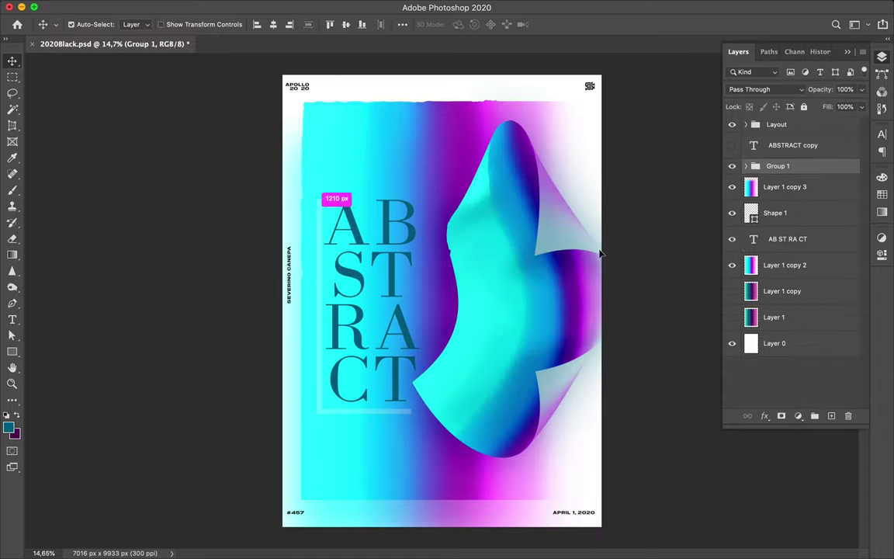
key(ctrl+t)
drag(599, 253, 504, 300)
key(Return)
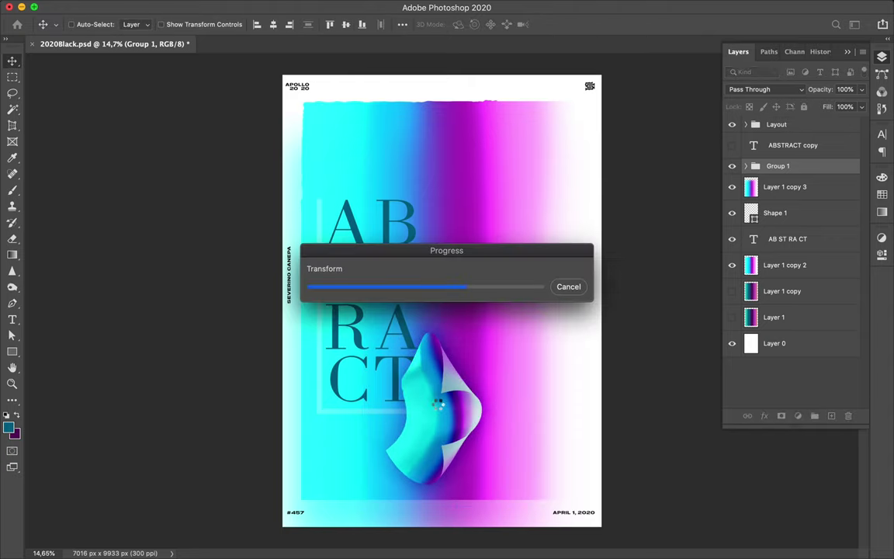
mouse_move(780, 166)
mouse_down()
mouse_move(818, 256)
mouse_move(795, 168)
mouse_up()
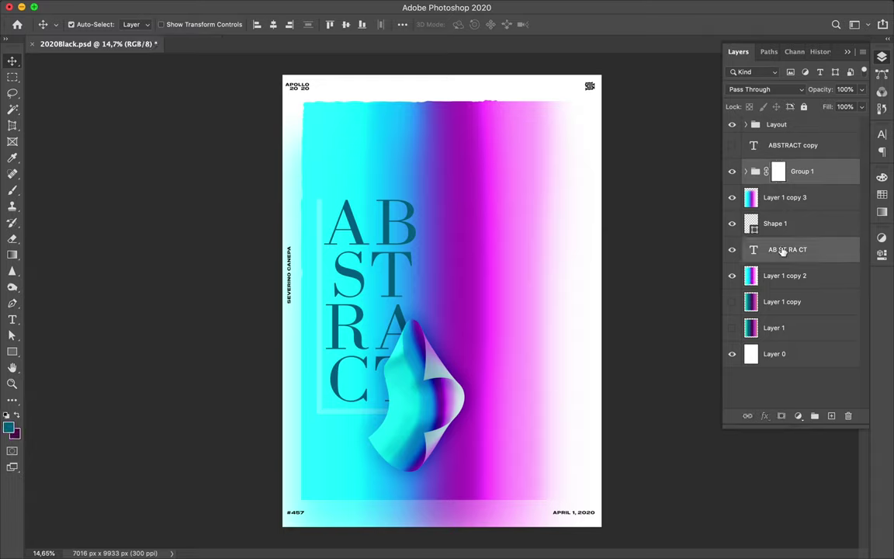
- Rasterize the title letters, mask Group 1 around them, and shift the wave 570 px right
drag(783, 251, 784, 268)
right_click(784, 249)
click(713, 368)
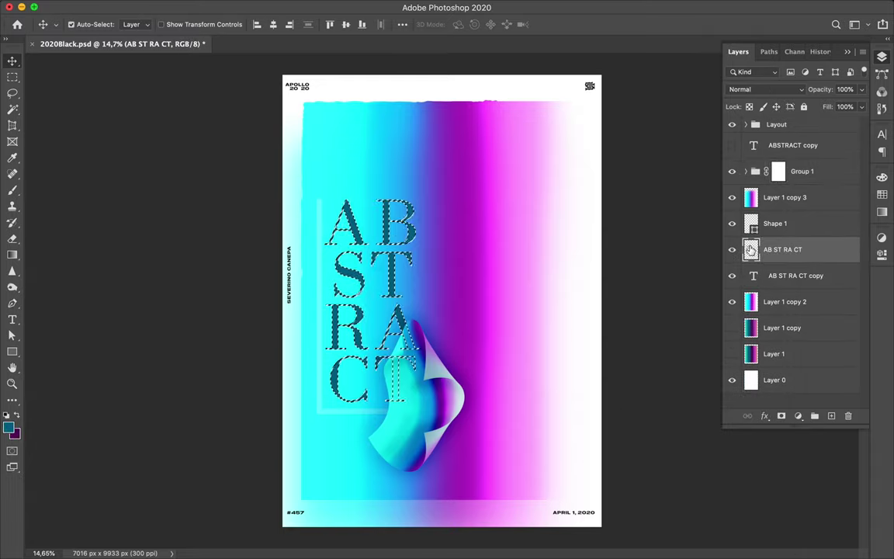
ctrl+click(751, 249)
key(b)
click(778, 171)
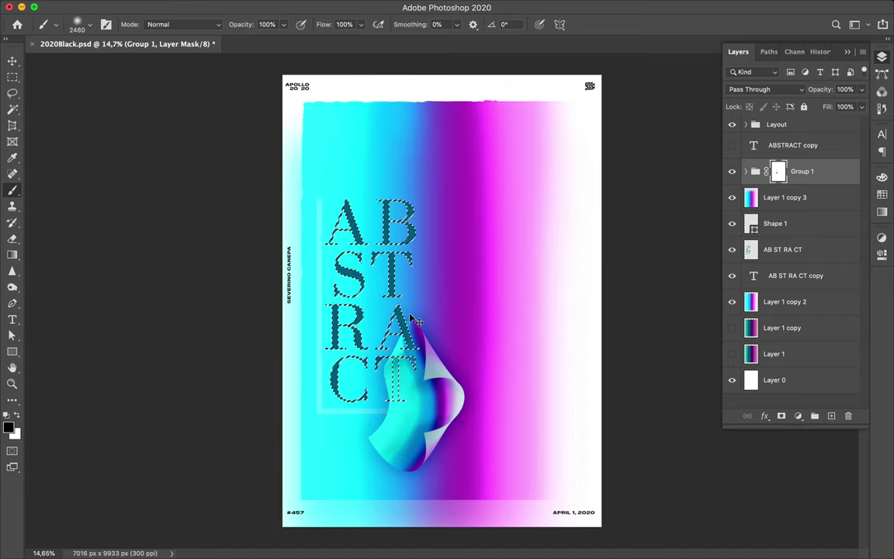
key(v)
mouse_move(393, 360)
mouse_down()
mouse_move(459, 360)
mouse_move(467, 326)
mouse_up()
- Duplicate Layer 1 copy 2 above the wave group and squash it into a thin band
click(785, 197)
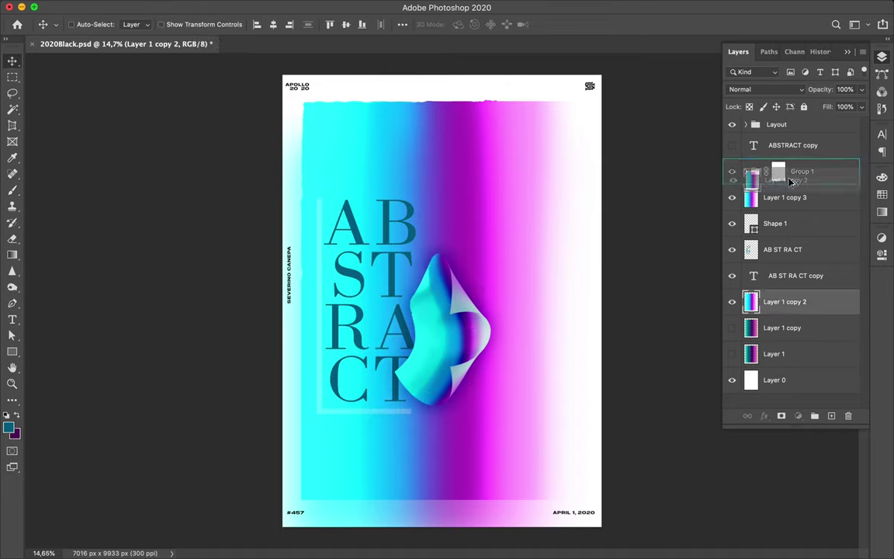
drag(785, 198, 788, 184)
key(ctrl+t)
mouse_move(442, 499)
mouse_down()
mouse_move(454, 208)
mouse_move(442, 135)
mouse_up()
- Rotate the thin band upright and move it across the wave shape
drag(590, 116, 465, 74)
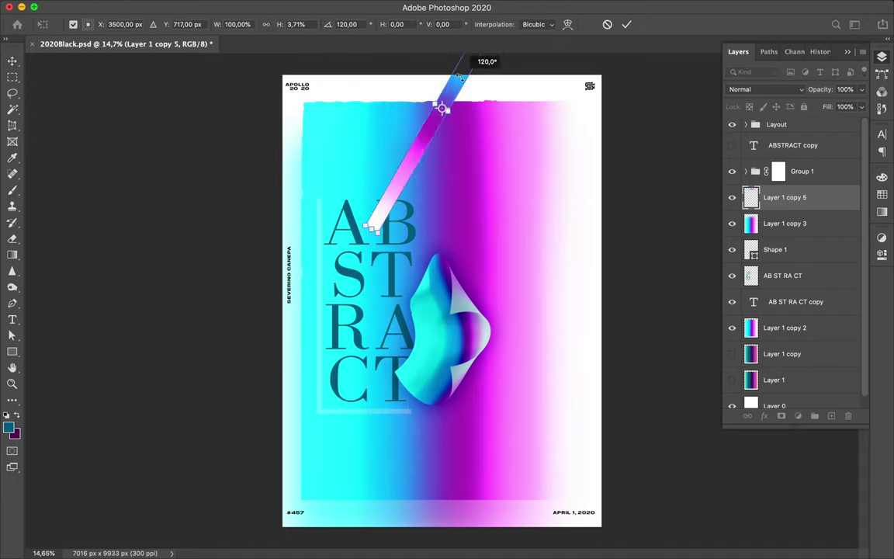
key(Return)
mouse_move(442, 186)
mouse_down()
mouse_move(528, 288)
mouse_move(479, 287)
mouse_up()
- Add a Gaussian-blurred glow layer beneath the bar with a changed blend mode
ctrl+click(750, 197)
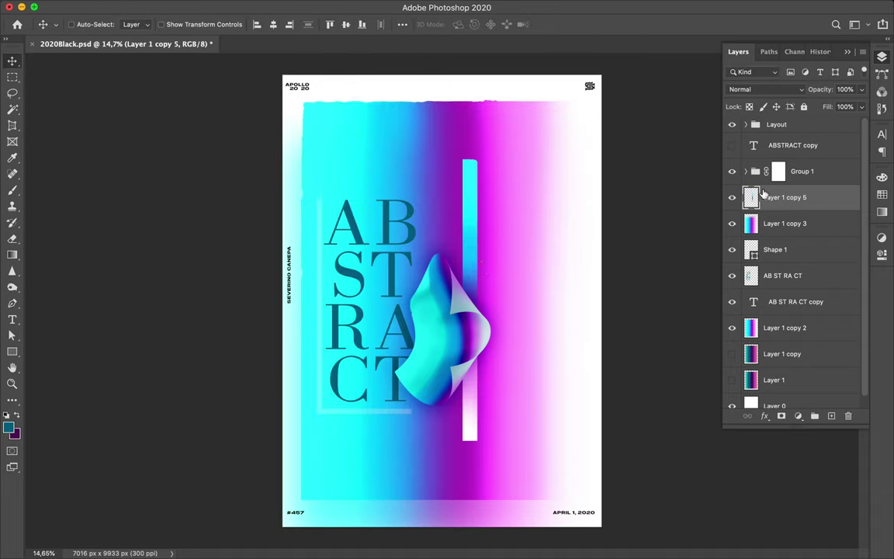
ctrl+click(831, 415)
key(b)
key(v)
key(m)
click(324, 6)
click(523, 202)
click(709, 136)
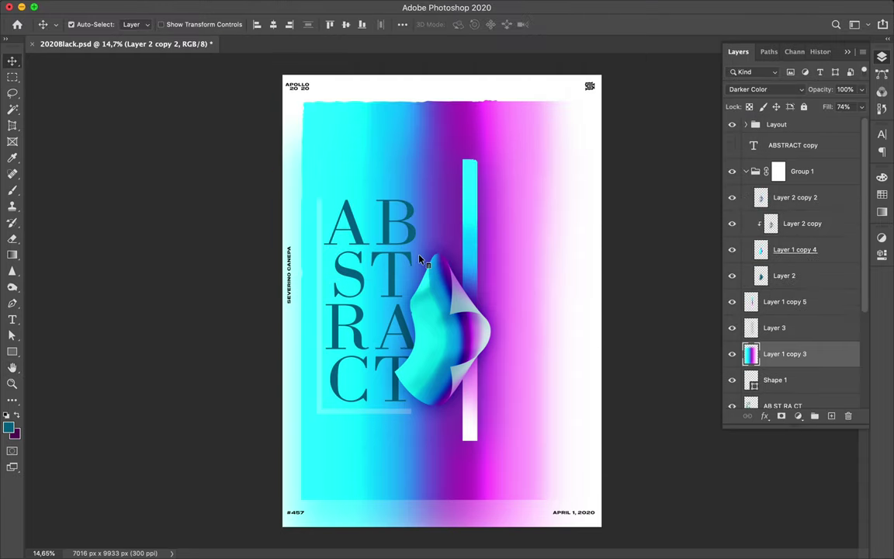
click(757, 89)
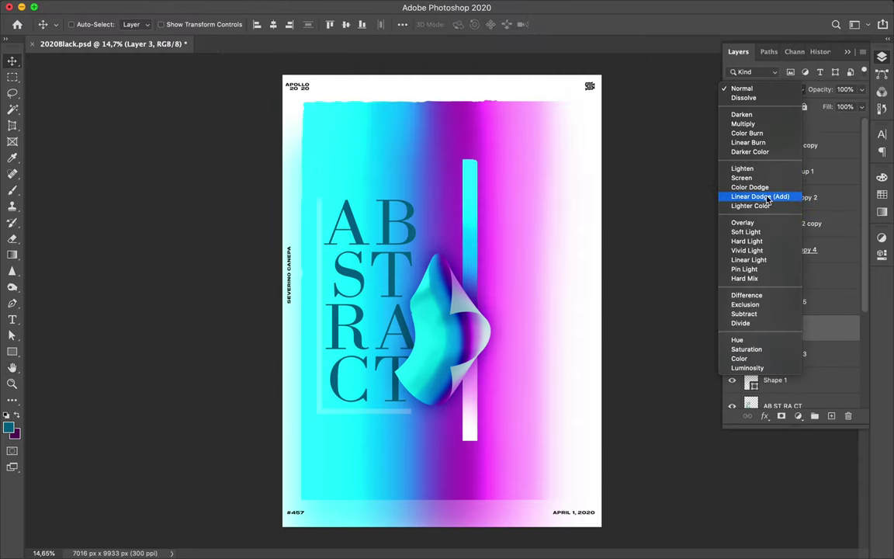
click(748, 142)
- Add smaller bar copies above the wave group, one lower down, and save the document
drag(470, 255, 452, 256)
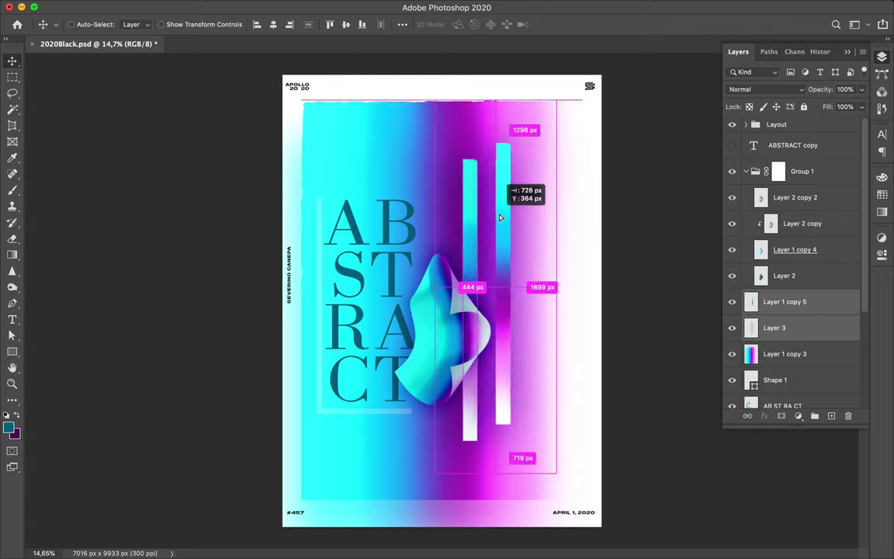
key(ctrl+t)
drag(549, 286, 502, 287)
key(Return)
drag(784, 314, 784, 161)
drag(484, 295, 440, 413)
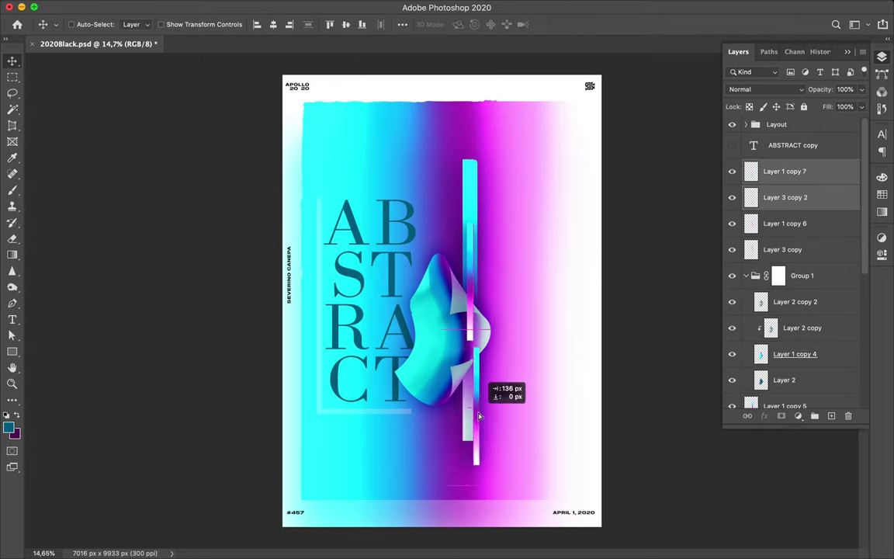
key(ctrl+s)
scroll(491, 374, down, 1)
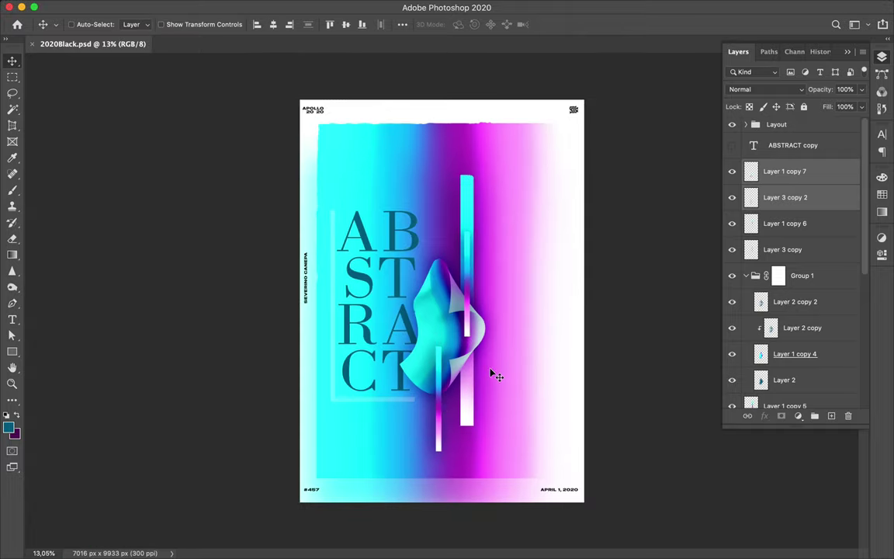
- Draw a Pen curve from the poster bottom up past the top right corner
scroll(490, 374, up, 2)
scroll(485, 365, down, 1)
scroll(485, 365, down, 1)
scroll(481, 357, down, 1)
key(p)
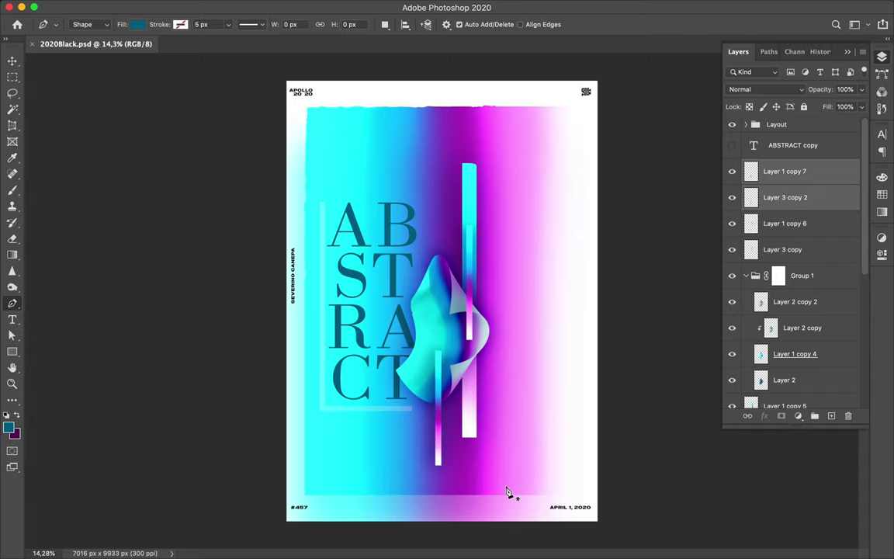
click(463, 502)
drag(493, 264, 513, 242)
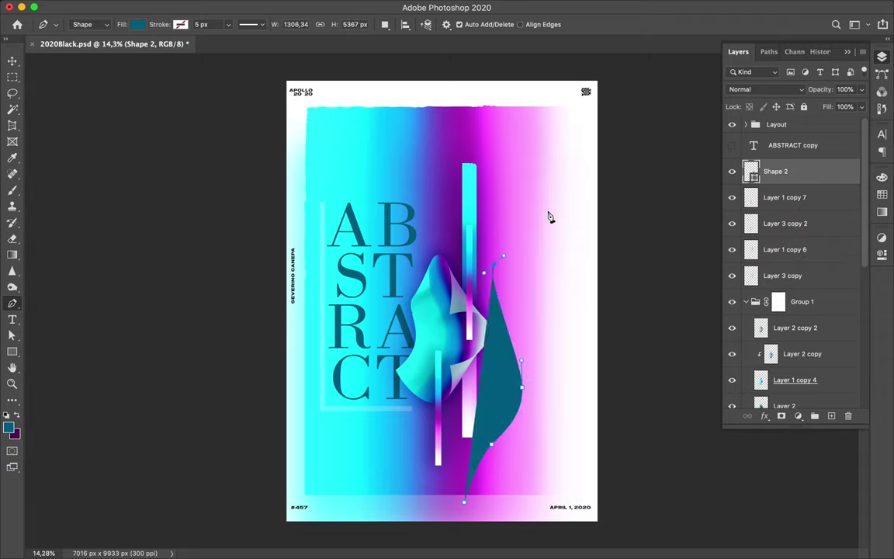
drag(548, 209, 546, 175)
drag(584, 129, 613, 129)
- Give the curve no fill and an 8 px teal stroke, with several offset copies
click(137, 25)
click(108, 49)
click(180, 24)
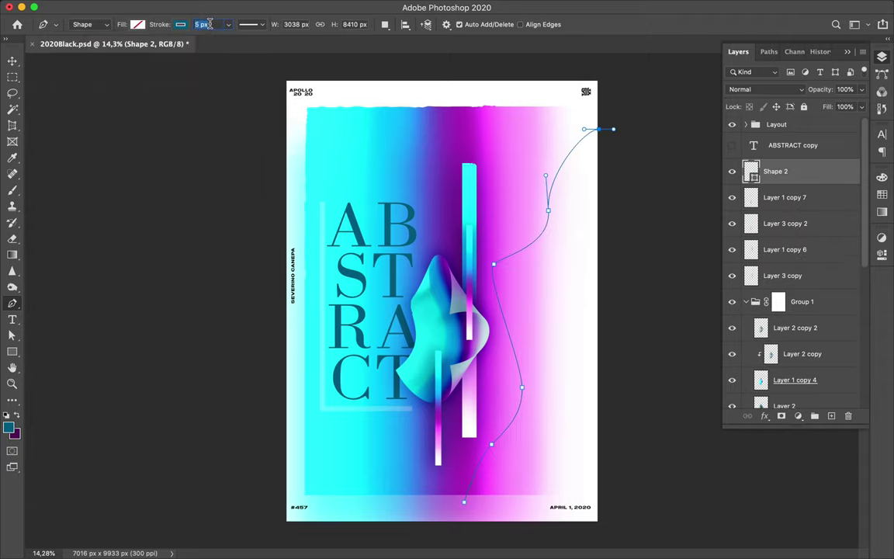
key(v)
drag(529, 371, 571, 375)
drag(571, 375, 575, 375)
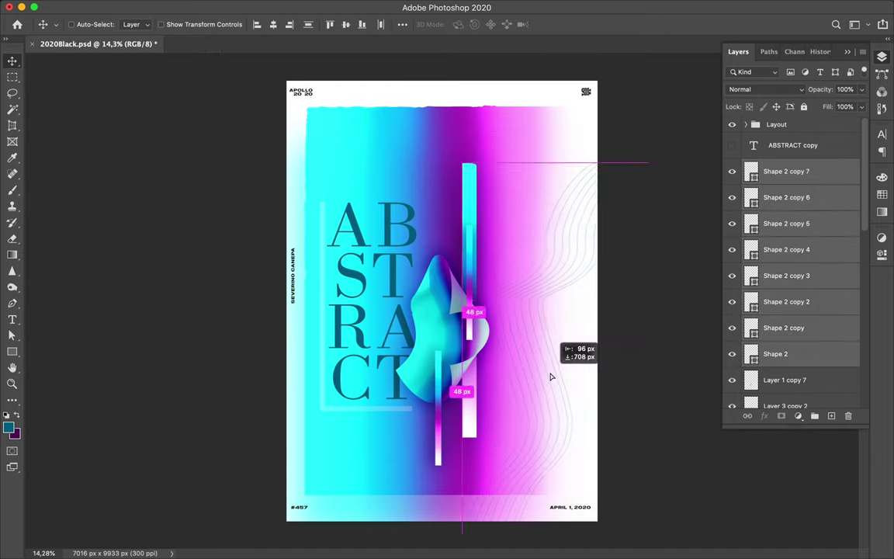
text(a8)
key(Return)
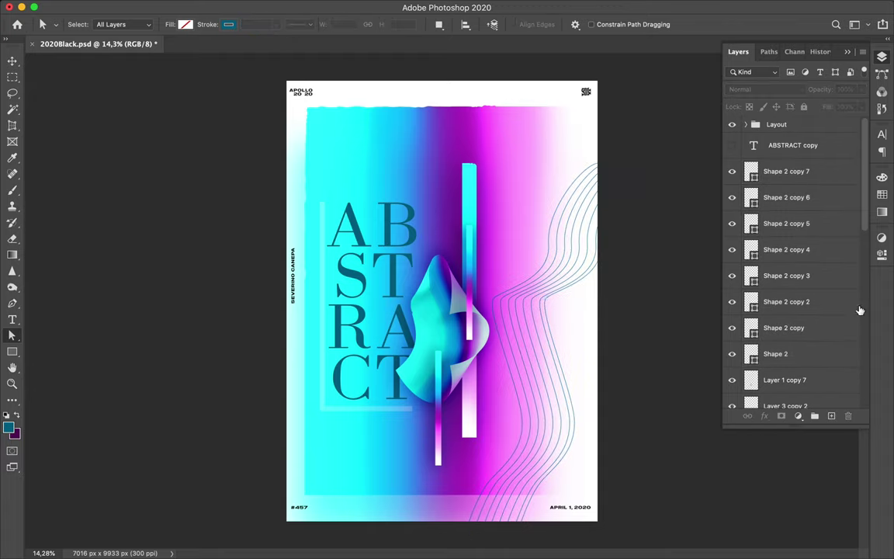
- Merge the Shape 2 lines and Liquify them into an upward swirl with left-bent ends
scroll(792, 257, down, 5)
scroll(768, 230, up, 5)
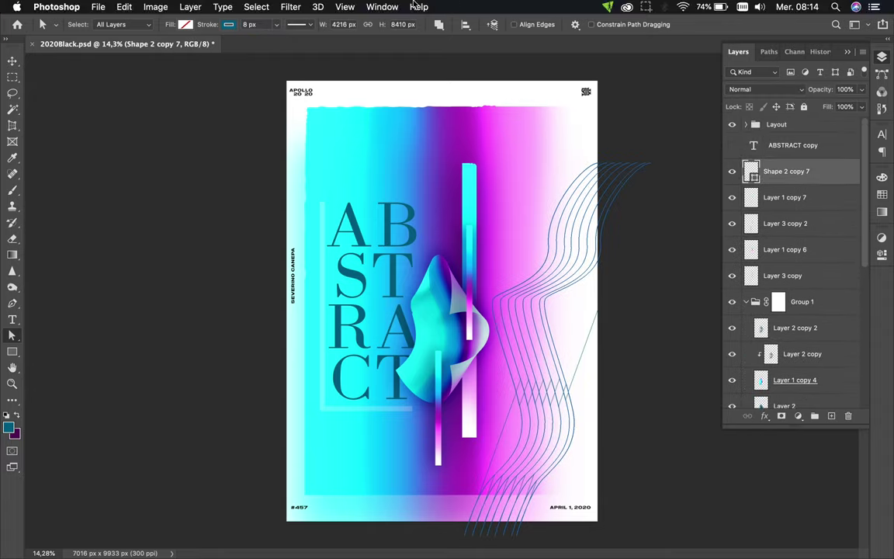
key(ctrl+e)
click(299, 6)
click(309, 182)
drag(730, 73, 725, 74)
mouse_move(423, 464)
mouse_down()
mouse_move(358, 229)
mouse_move(479, 209)
mouse_move(379, 130)
mouse_move(383, 79)
mouse_move(556, 94)
mouse_up()
drag(373, 528, 172, 539)
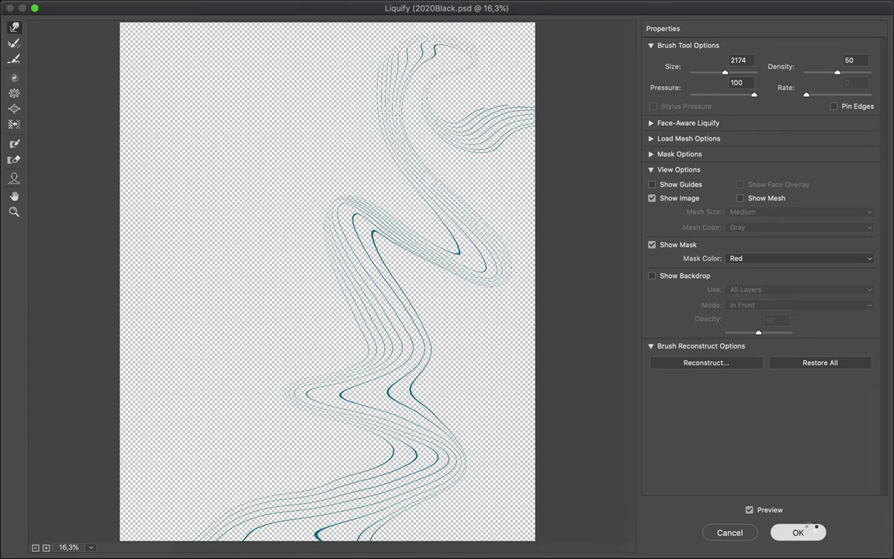
click(798, 532)
click(765, 89)
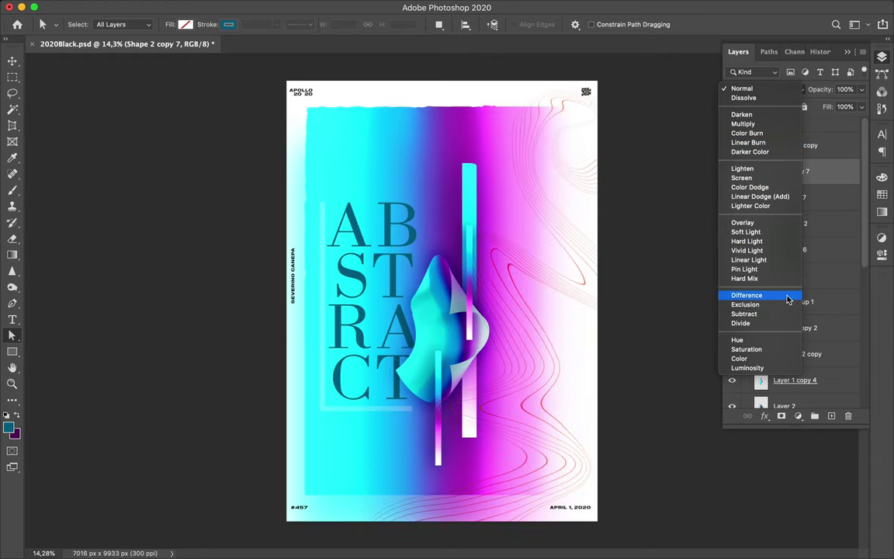
- Set the swirling lines to Hue and add a vertically flipped copy
click(786, 341)
key(v)
drag(458, 235, 461, 236)
click(125, 7)
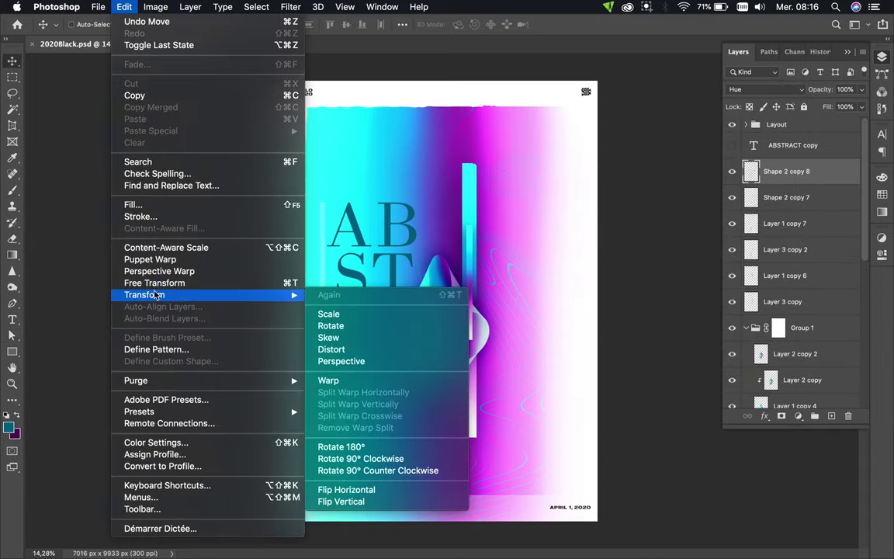
drag(535, 356, 314, 453)
click(156, 7)
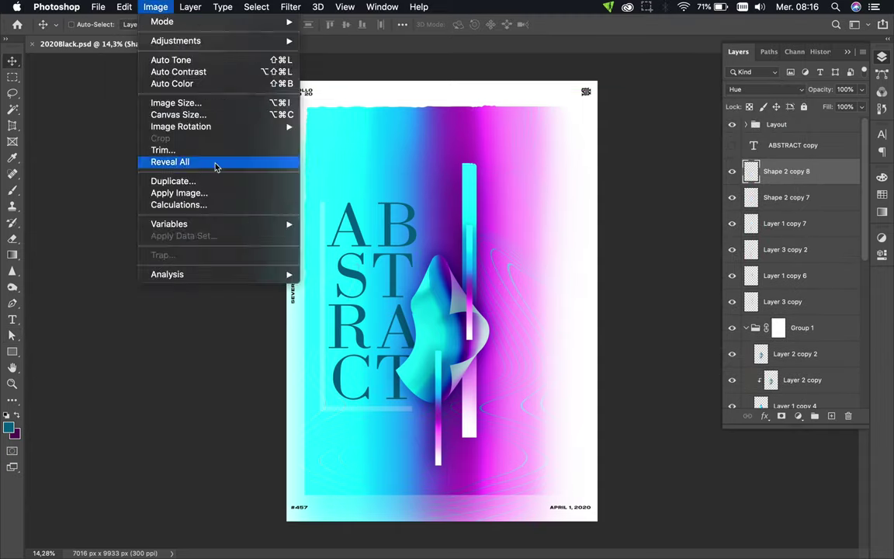
click(336, 500)
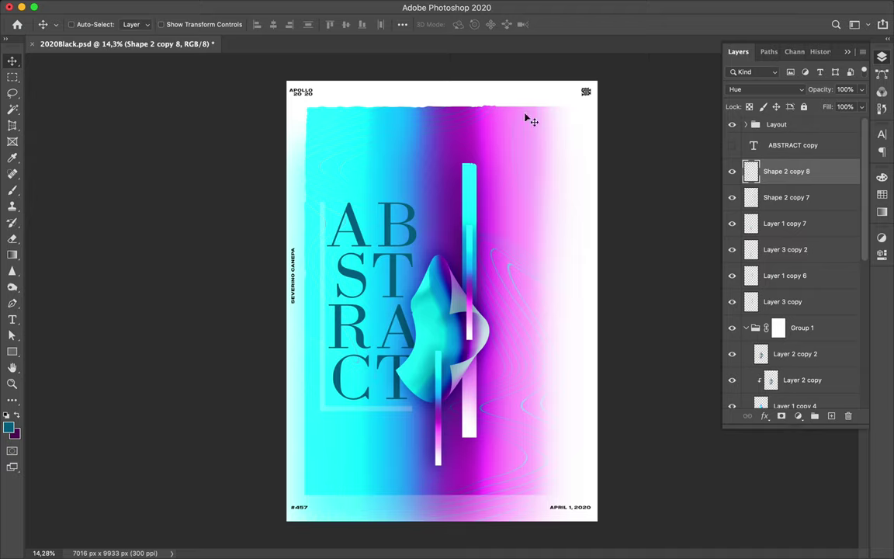
- Raise both line layers to 100% fill and move them beneath Layer 3 copy
shift+click(818, 199)
click(862, 108)
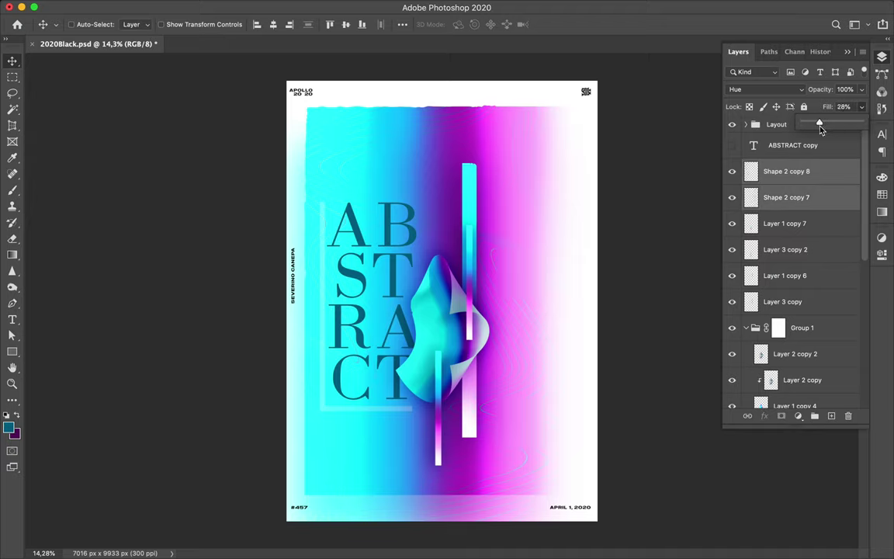
drag(821, 127, 873, 123)
drag(792, 186, 795, 312)
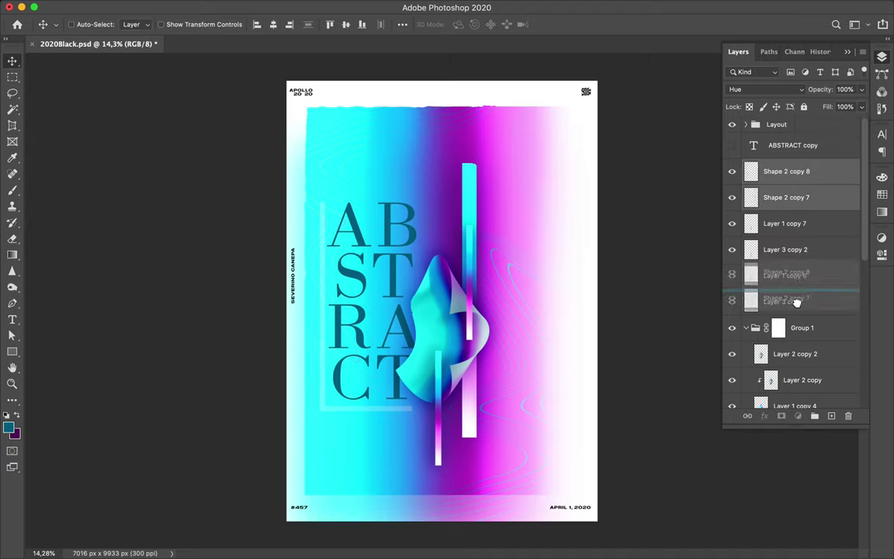